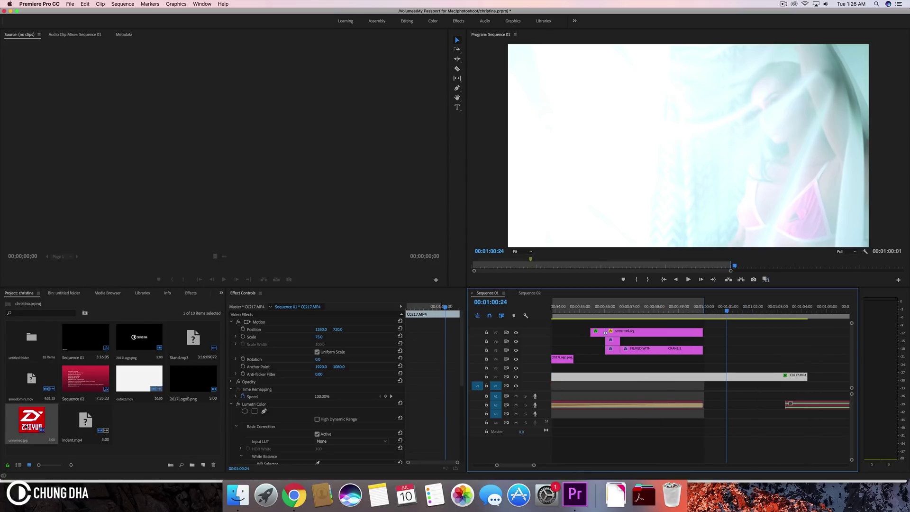
Place the unnamed.jpg logo on track V5 at 00:01:00:24 and set its scale to 23.
drag(29, 421, 727, 349)
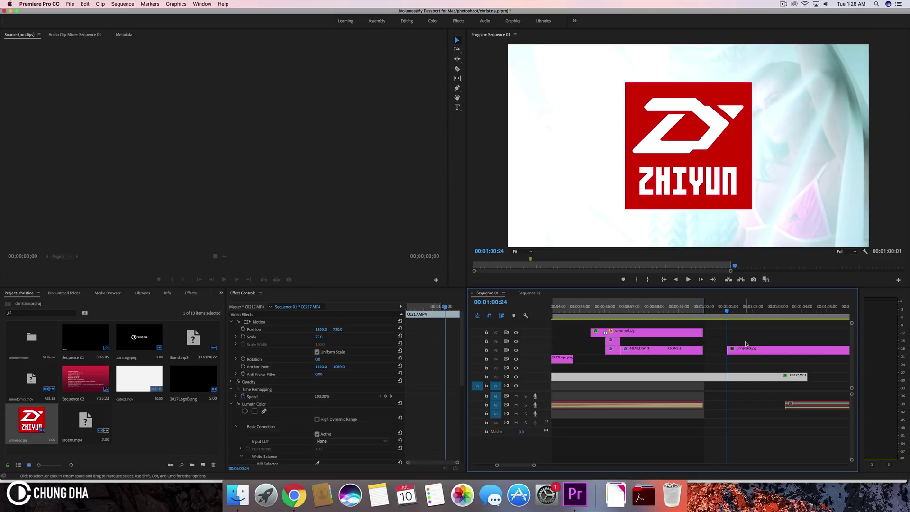
click(747, 350)
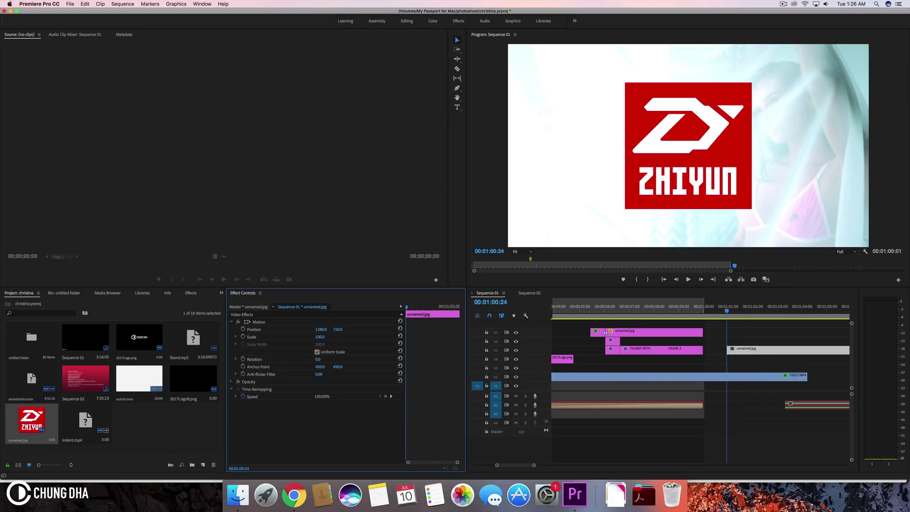
drag(319, 337, 283, 337)
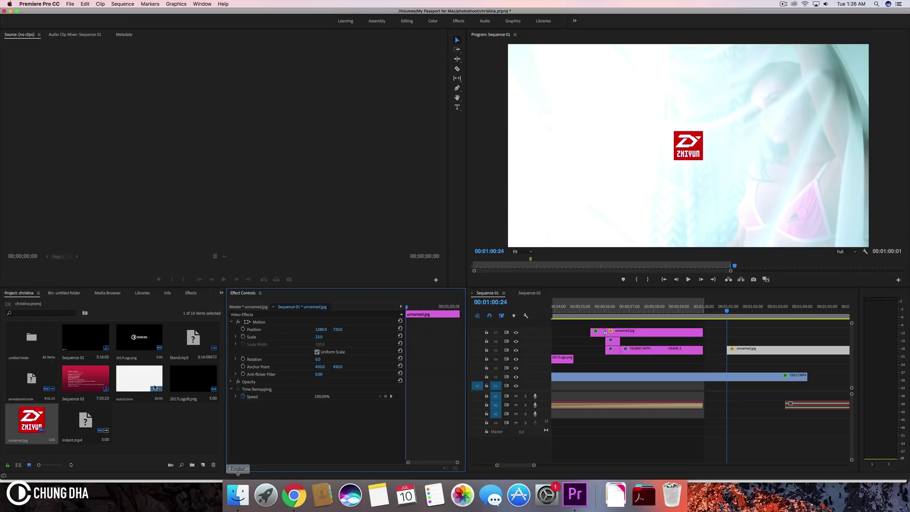
Find the Basic 3D effect and apply it to the newly placed logo clip.
click(191, 293)
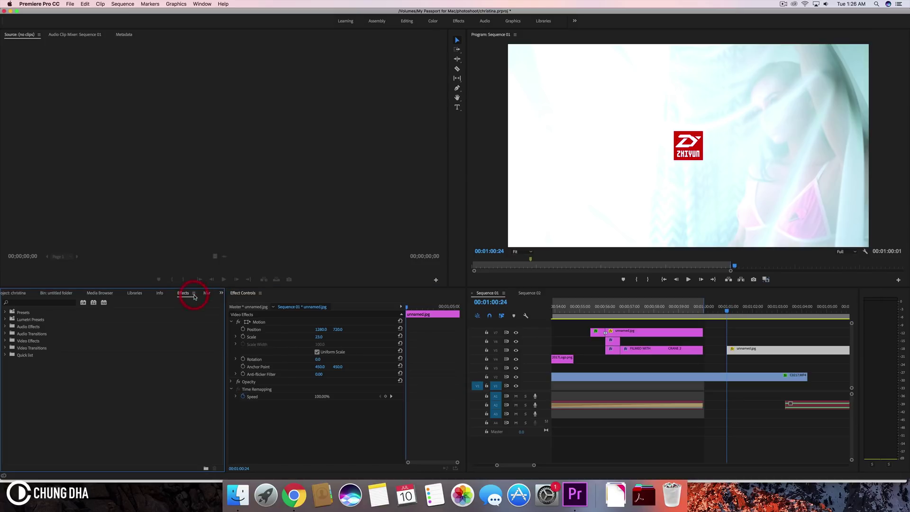
click(58, 302)
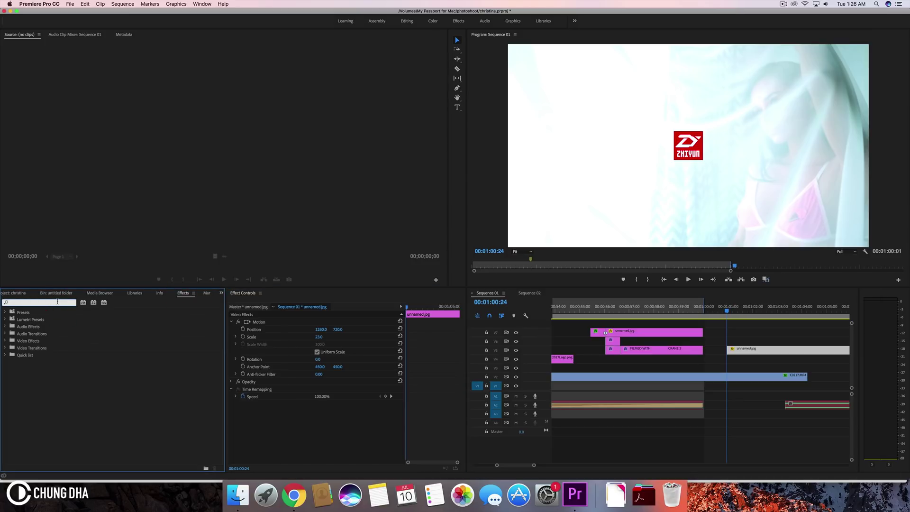
text(b)
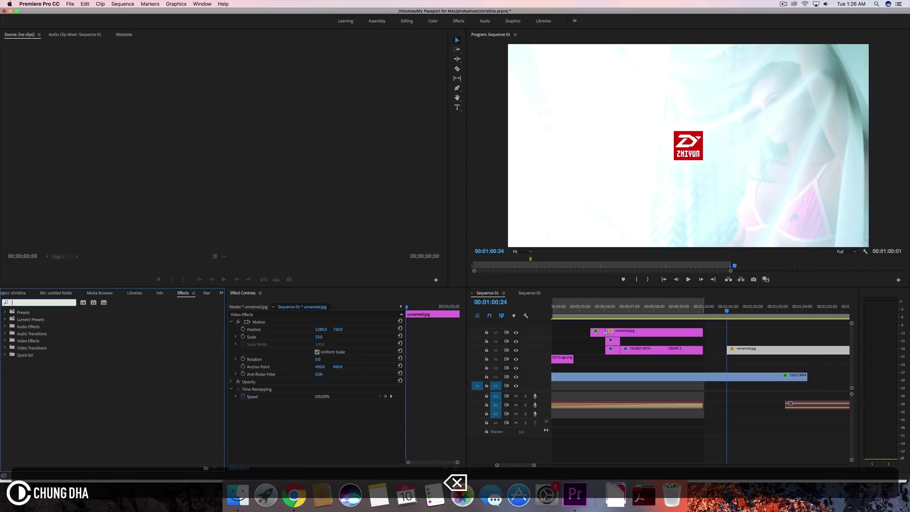
text(asi)
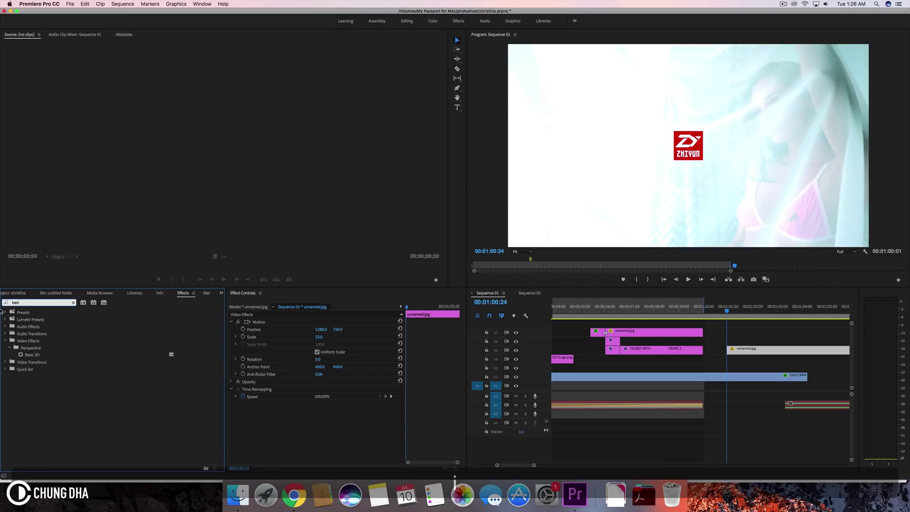
click(27, 355)
drag(29, 355, 742, 349)
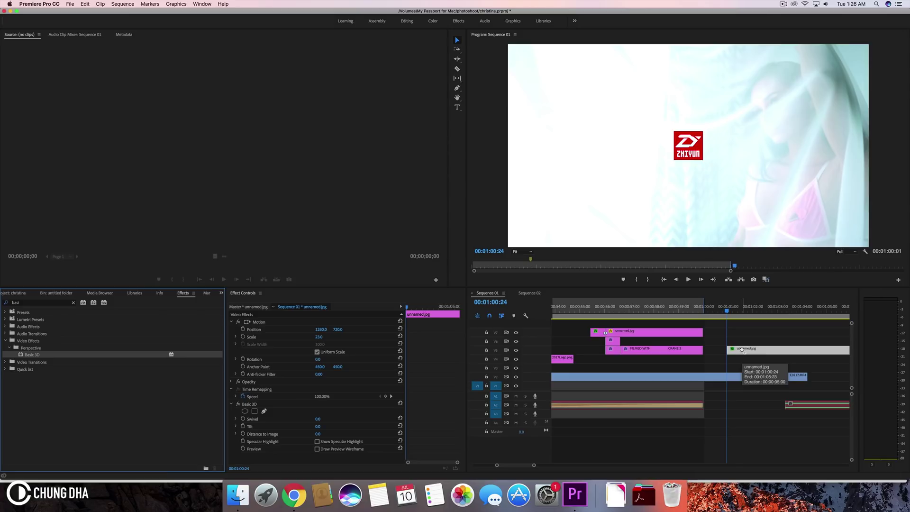
Step the playhead forward to 00:01:01:14 and split the logo clip there.
key(shift)
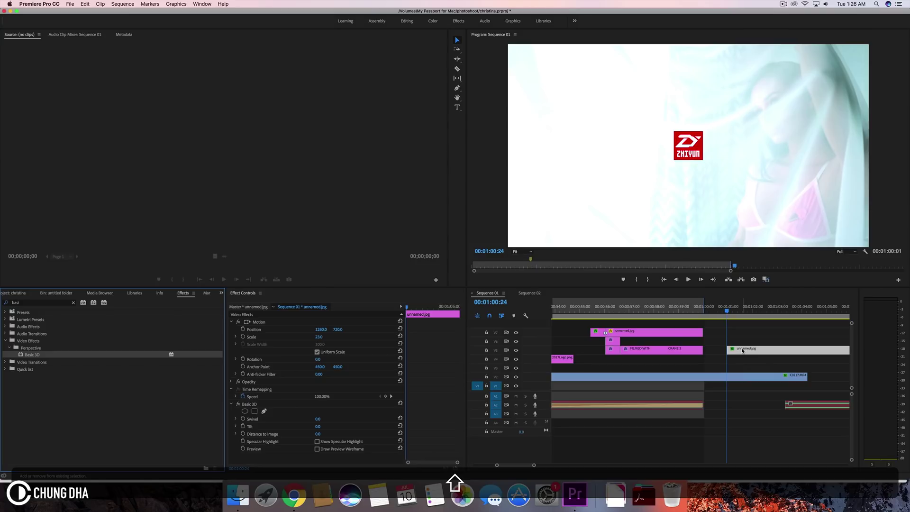
key(shift+Right)
click(742, 349)
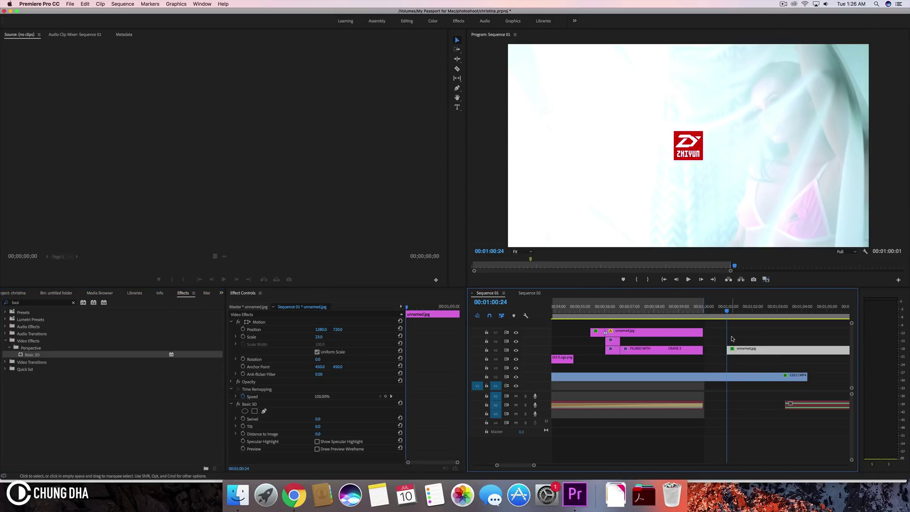
key(shift)
key(shift+Right)
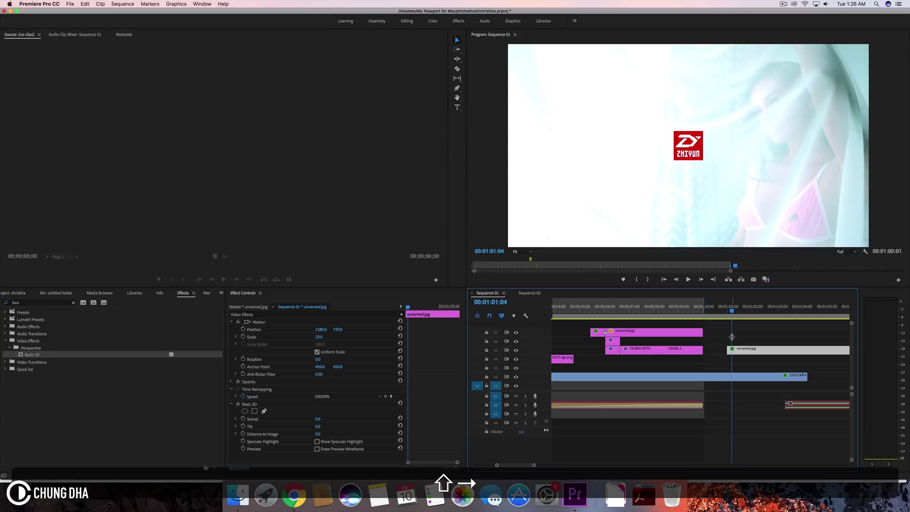
key(shift+Right)
key(shift+Right)
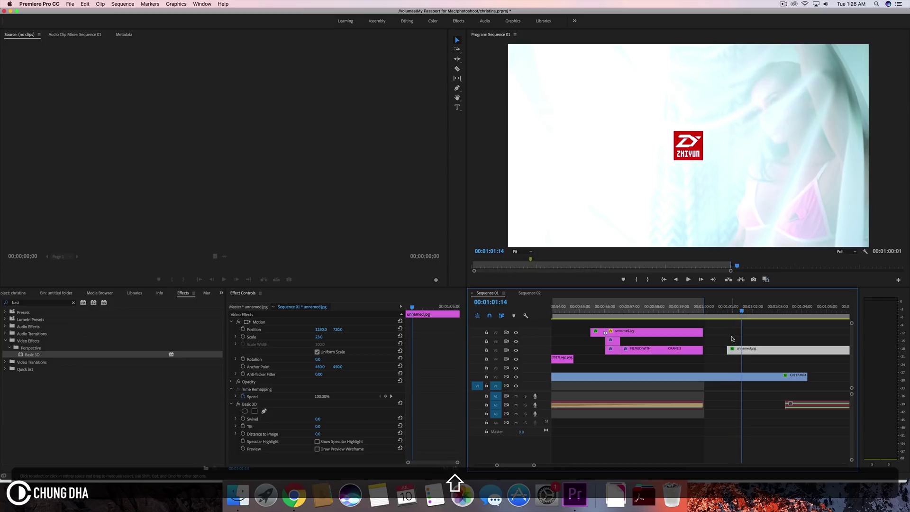
click(743, 351)
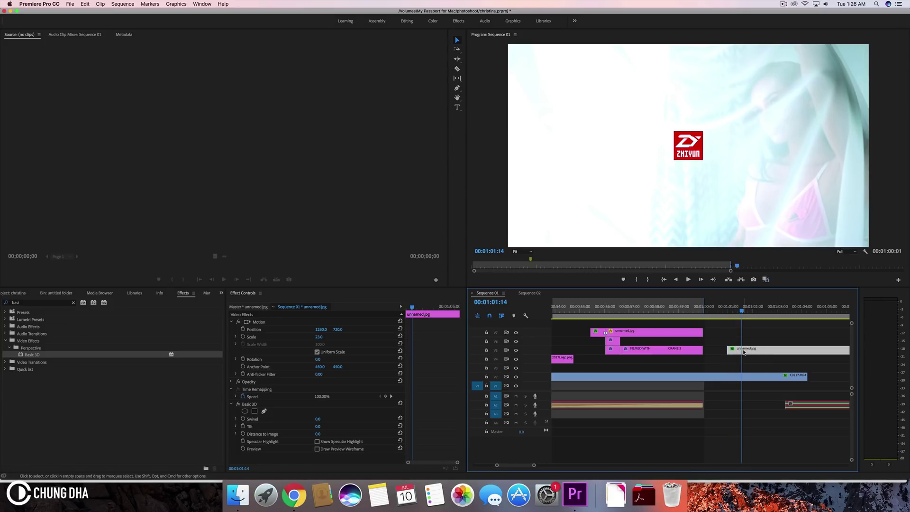
drag(743, 351, 746, 355)
key(super+k)
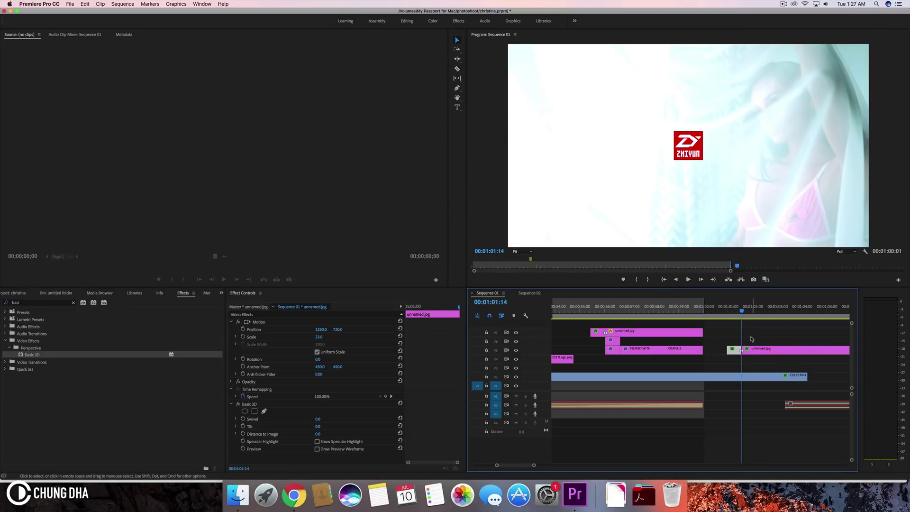
Remove the Basic 3D effect from the longer second segment of the logo clip.
click(750, 350)
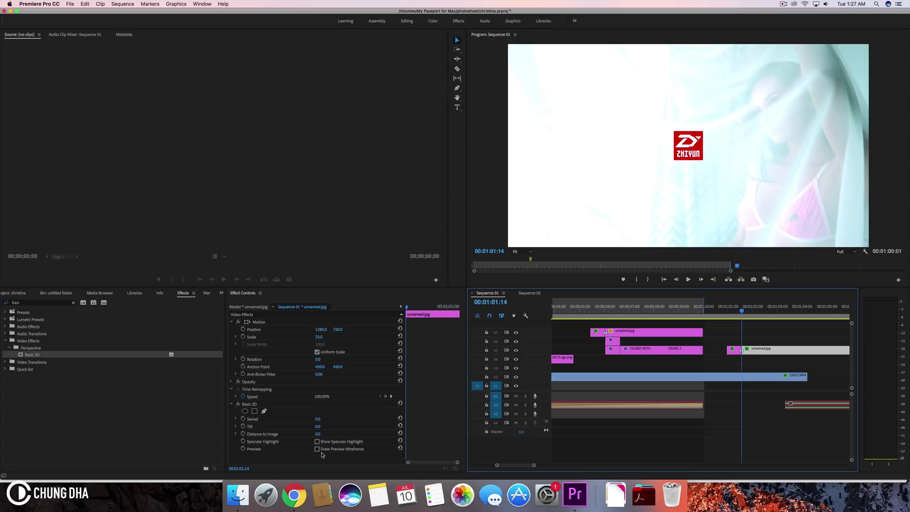
click(253, 404)
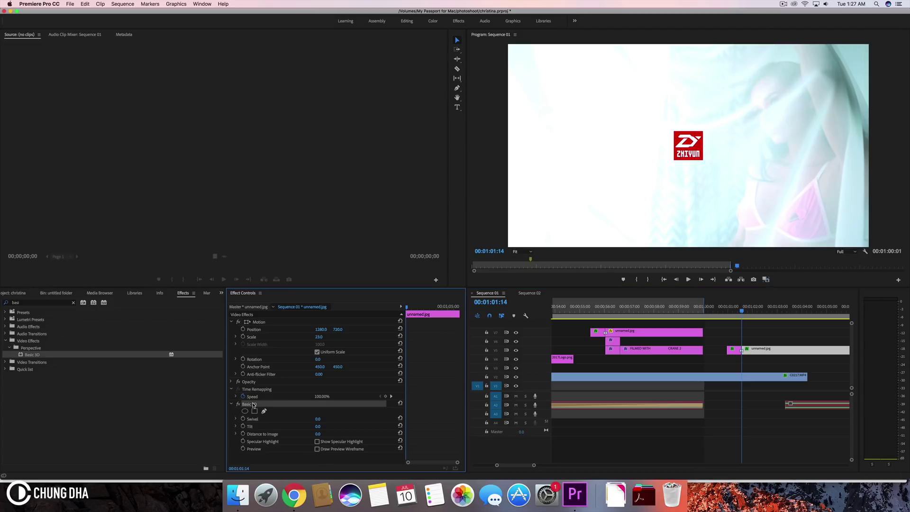
key(BackSpace)
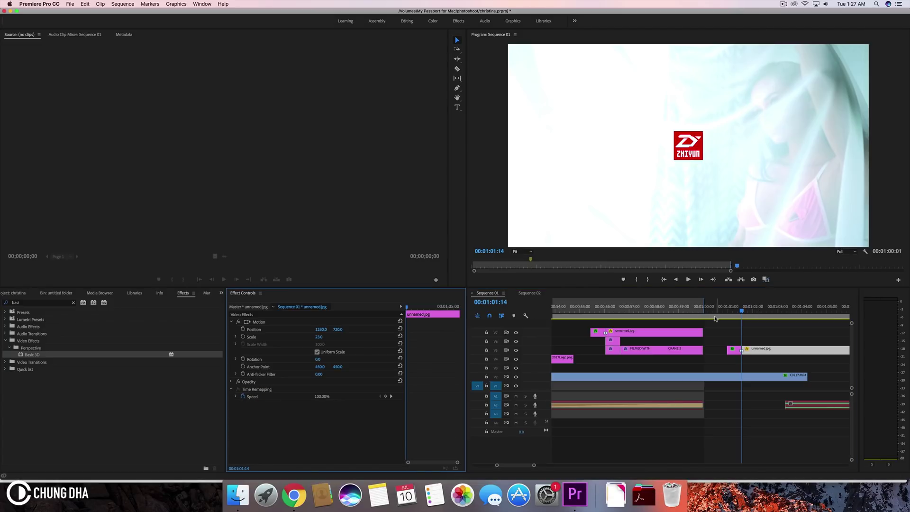
Set the Basic 3D Swivel to -90° on the short first logo segment.
click(731, 310)
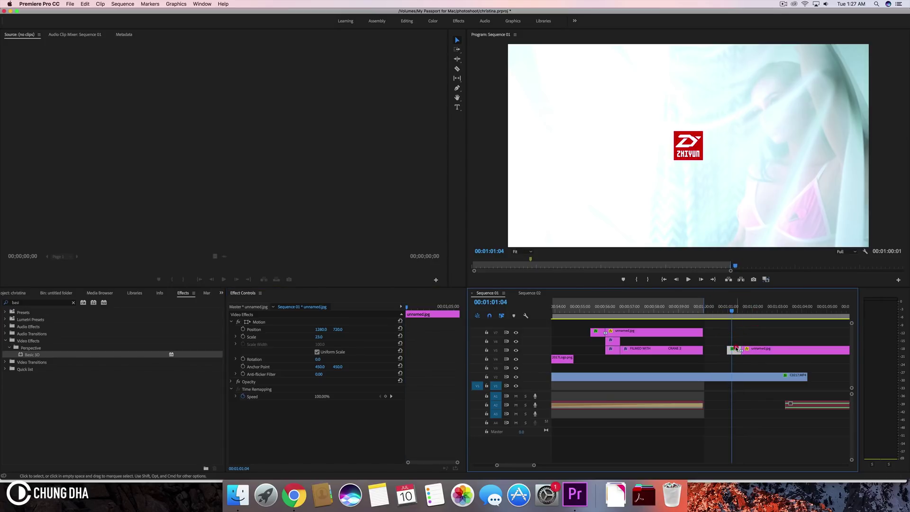
drag(736, 349, 740, 348)
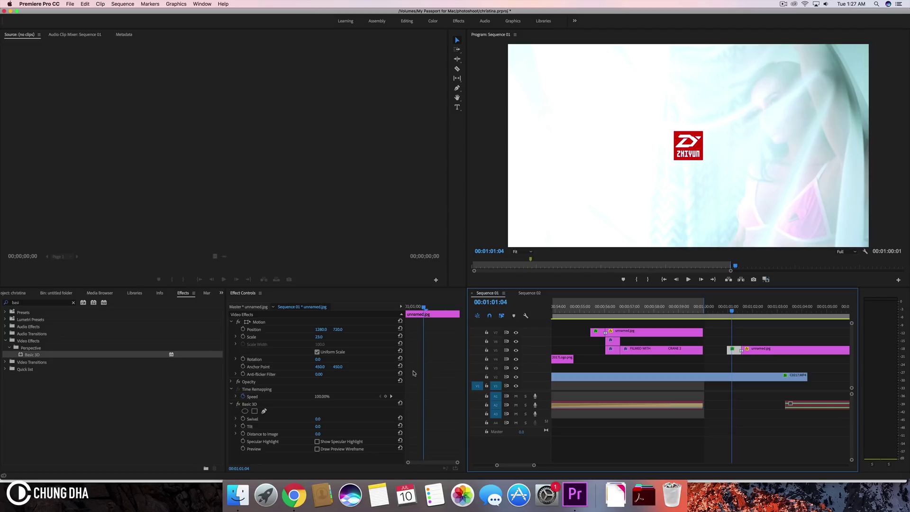
mouse_move(318, 419)
mouse_down()
mouse_move(374, 419)
mouse_move(299, 418)
mouse_move(319, 419)
mouse_up()
click(319, 419)
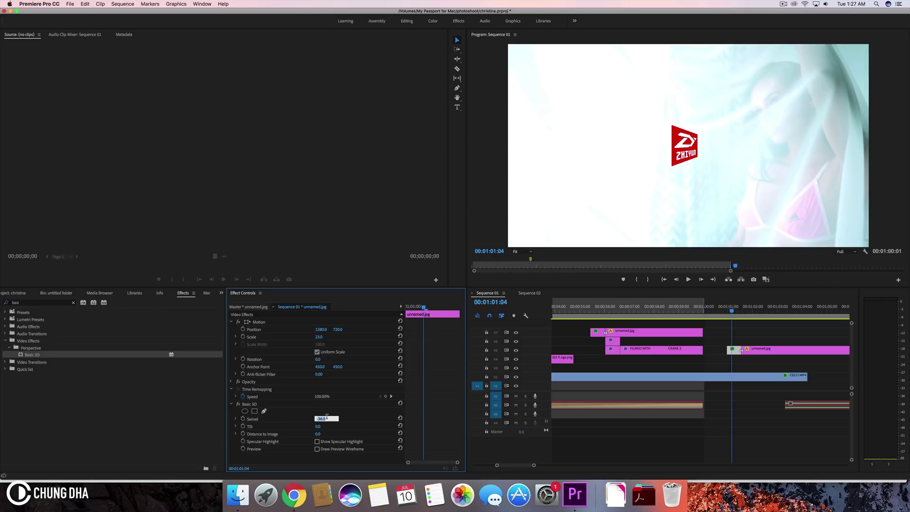
text(-90)
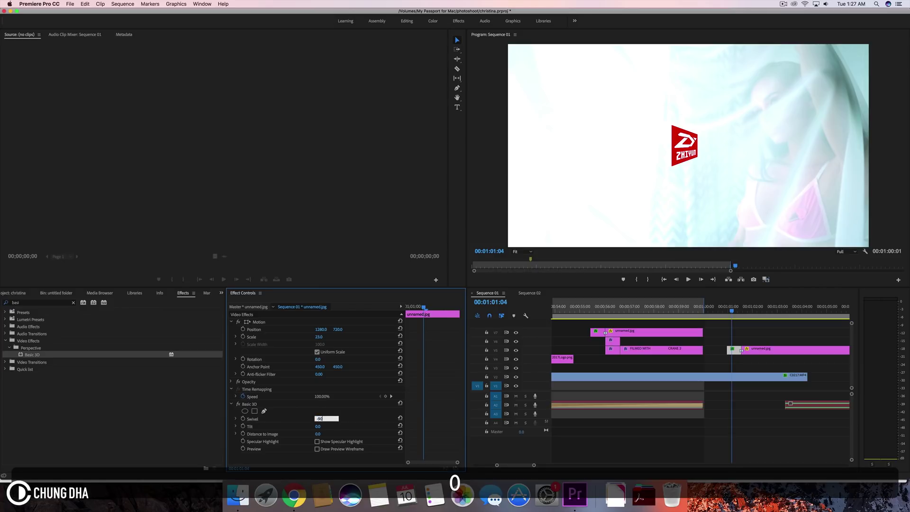
key(Return)
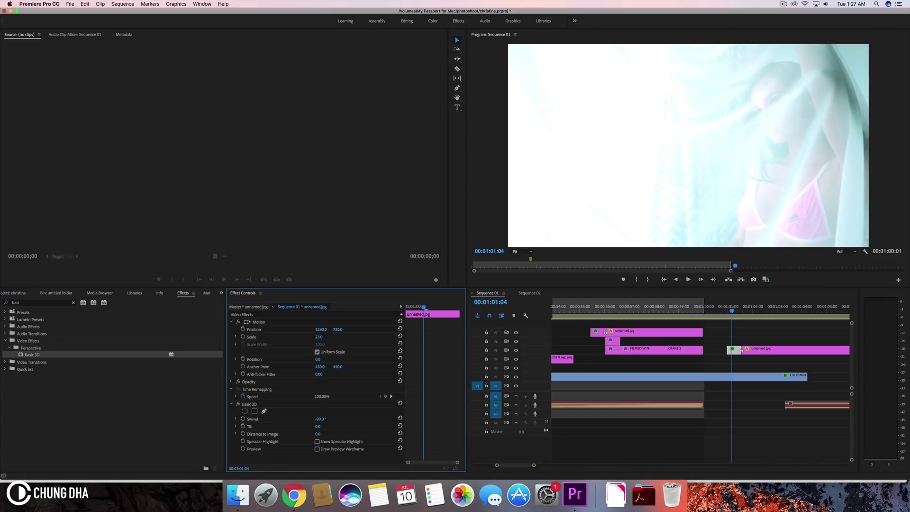
Keyframe the Swivel from -90° at the first segment's start to 0° at its end, and play back the animation.
click(243, 418)
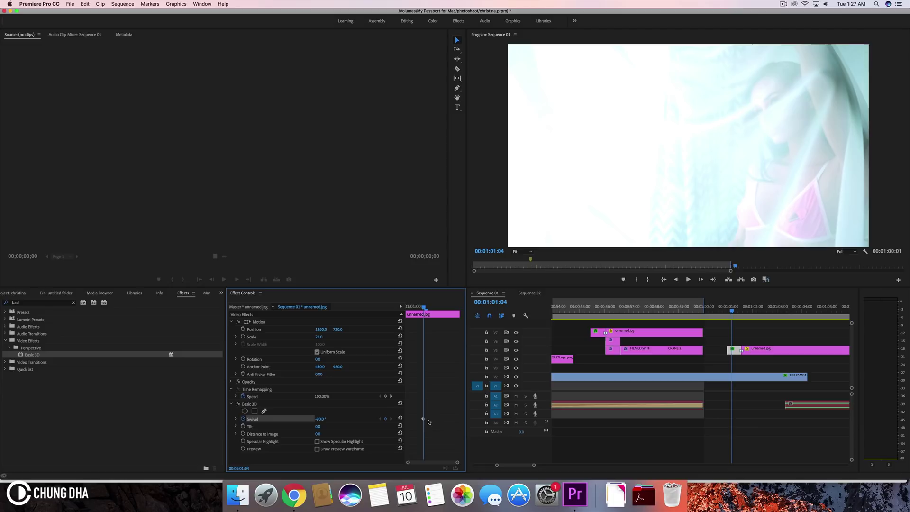
click(403, 418)
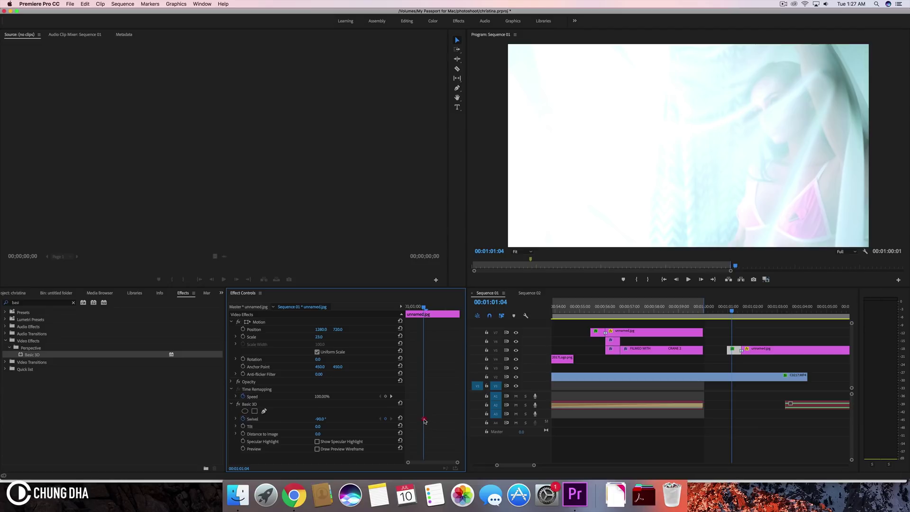
click(320, 419)
text(0)
key(Return)
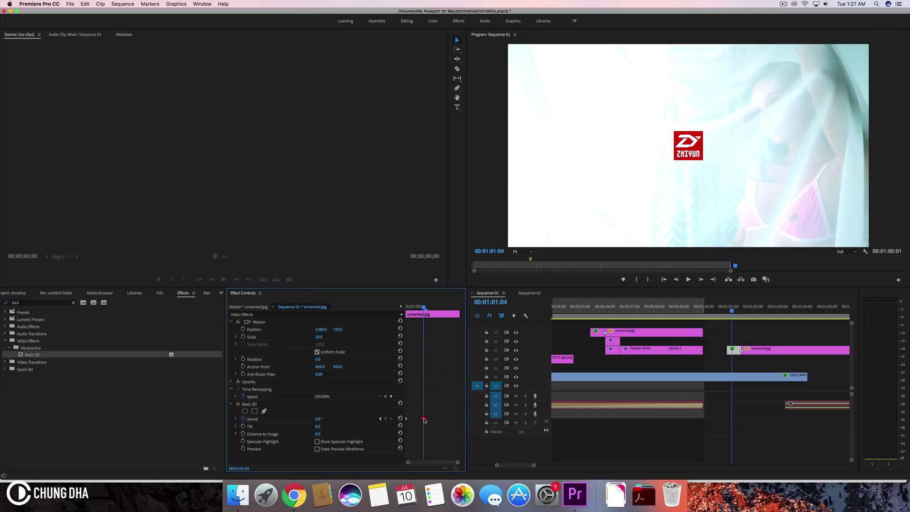
drag(424, 419, 479, 412)
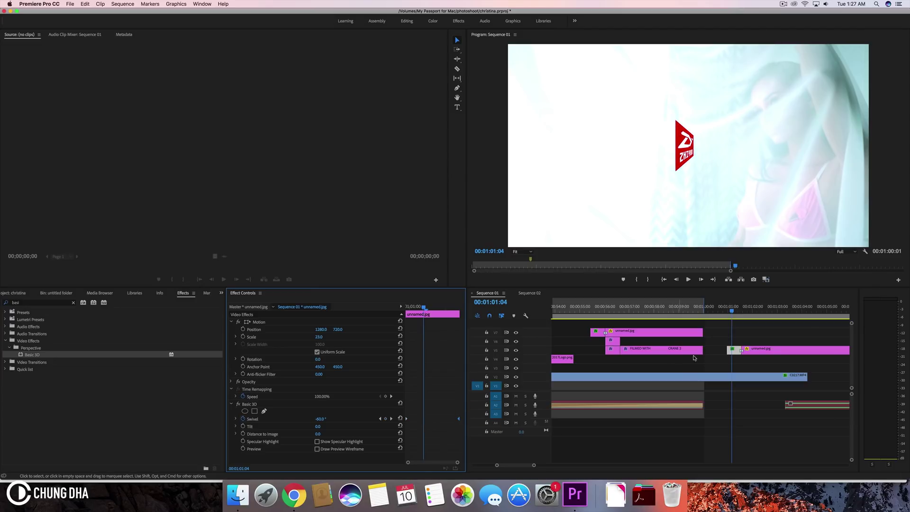
mouse_move(731, 309)
mouse_down()
mouse_move(744, 309)
mouse_move(725, 308)
mouse_up()
key(space)
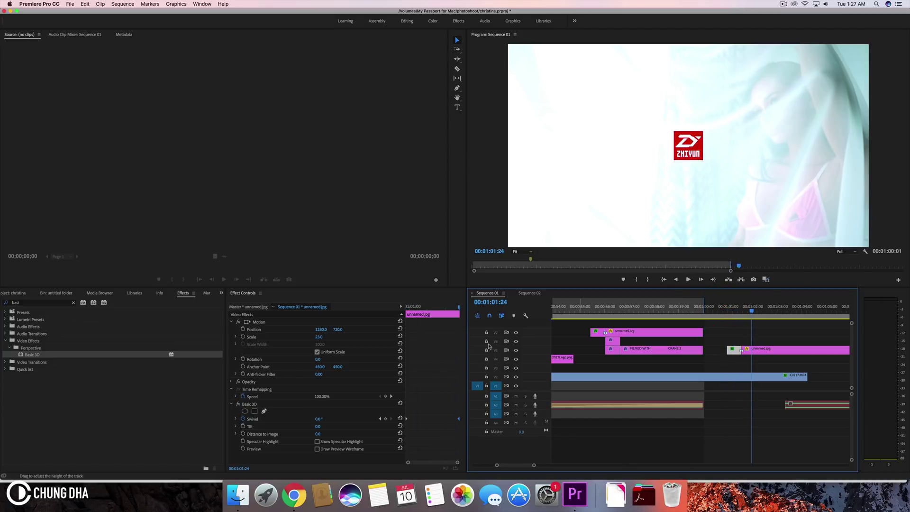
Make the final Swivel keyframe Bezier, shape its curve for a fast start and slow finish, and preview the motion.
click(235, 420)
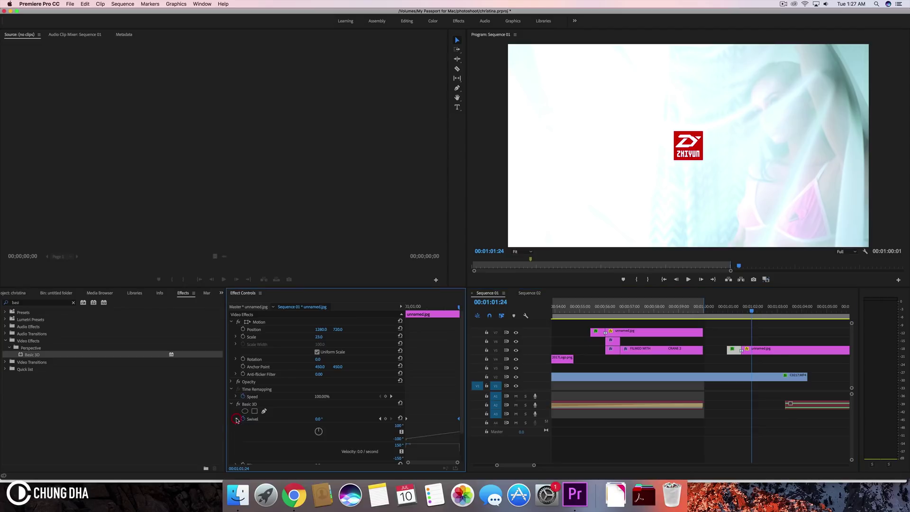
right_click(445, 419)
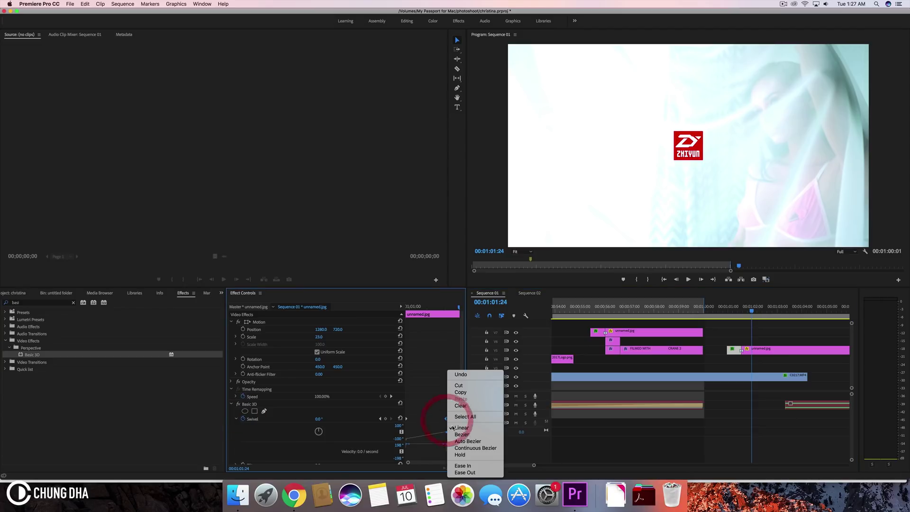
click(454, 433)
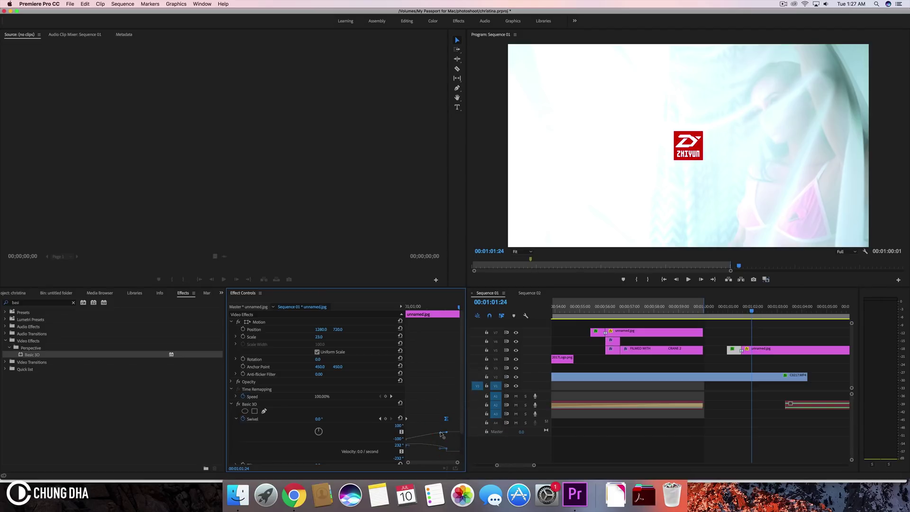
drag(441, 433, 458, 418)
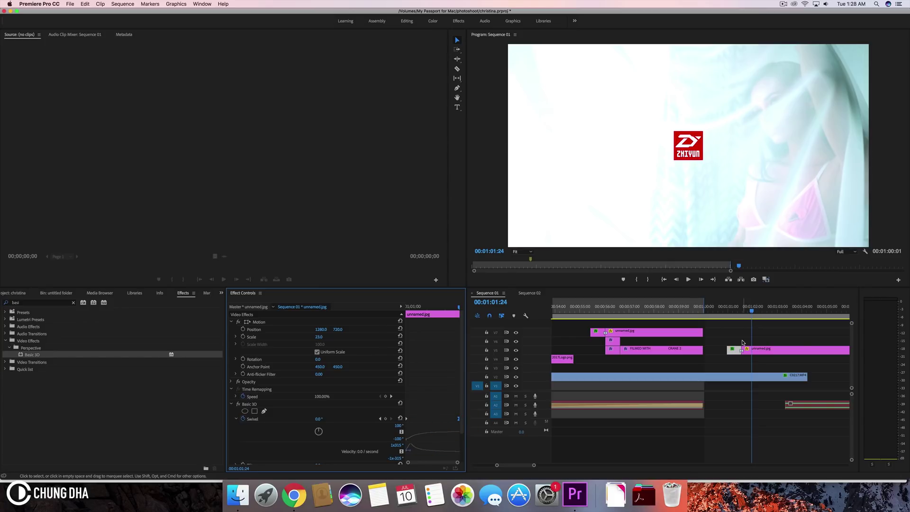
click(718, 311)
key(space)
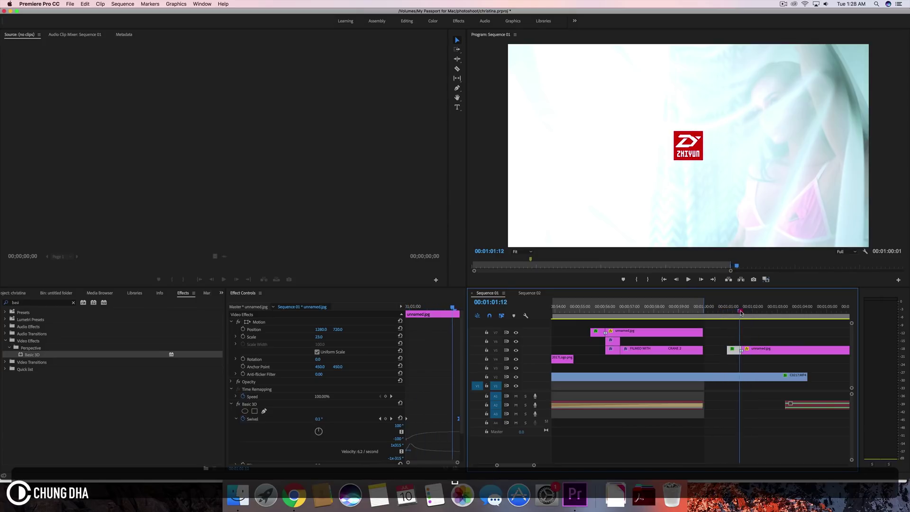
Add a text title reading "ZHIYUN CRANE 2" beside the logo, just after the logo's swivel animation ends.
click(742, 312)
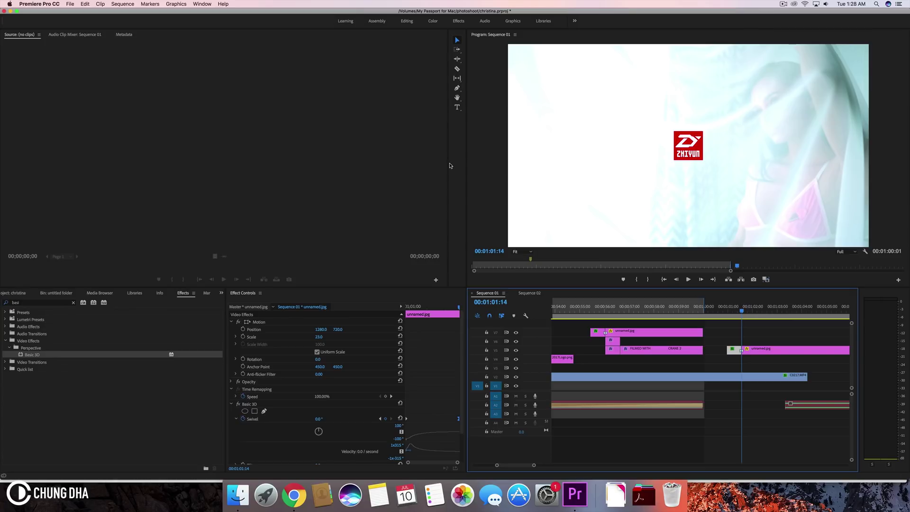
click(457, 107)
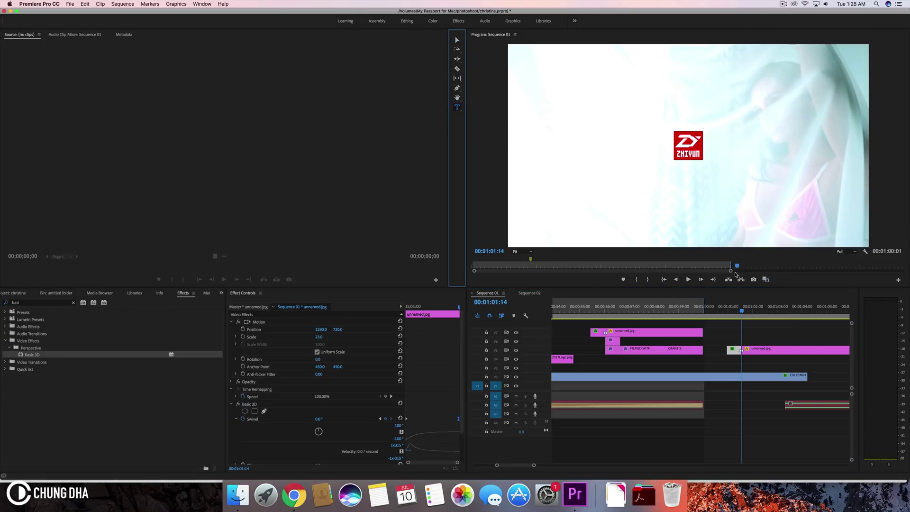
click(723, 309)
key(space)
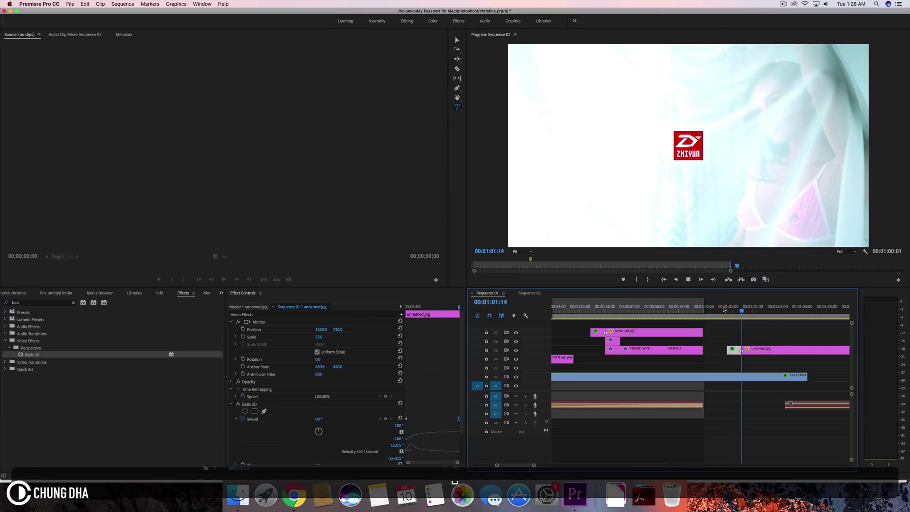
click(705, 147)
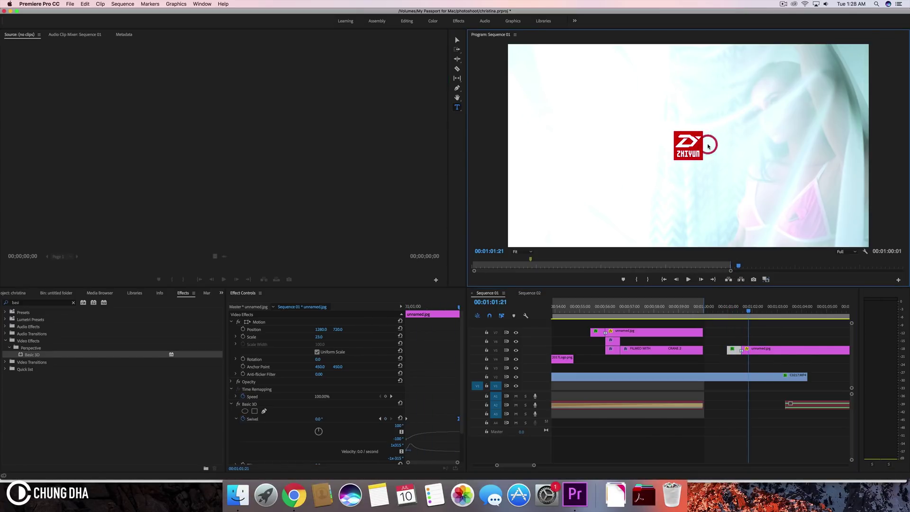
click(709, 149)
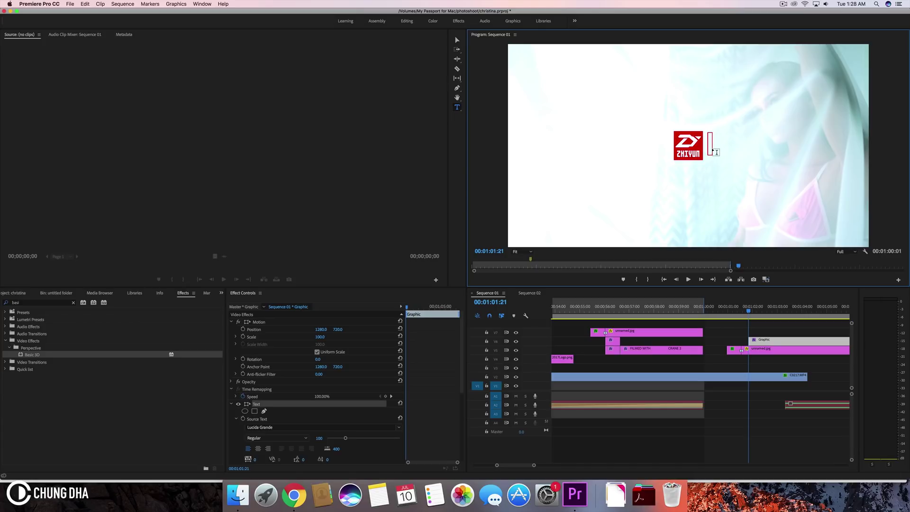
key(shift)
text(X)
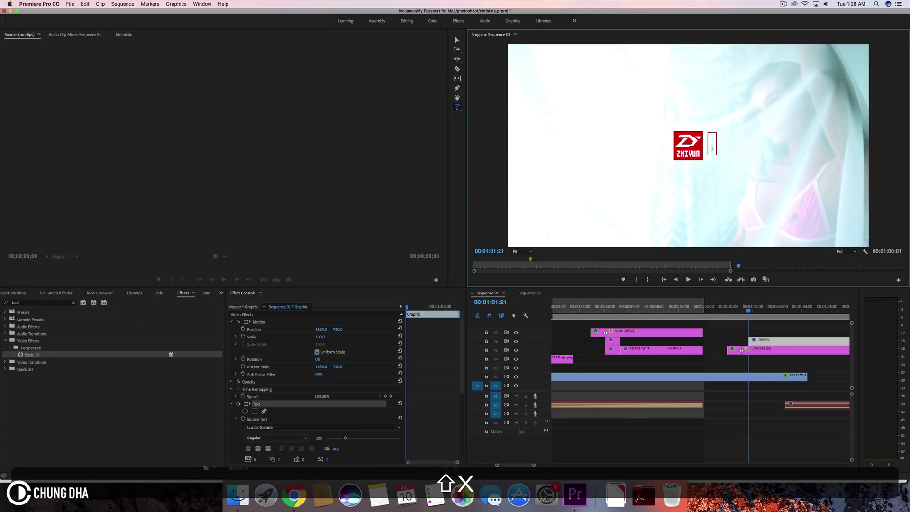
key(BackSpace)
text(ZHIYU)
text(NVA)
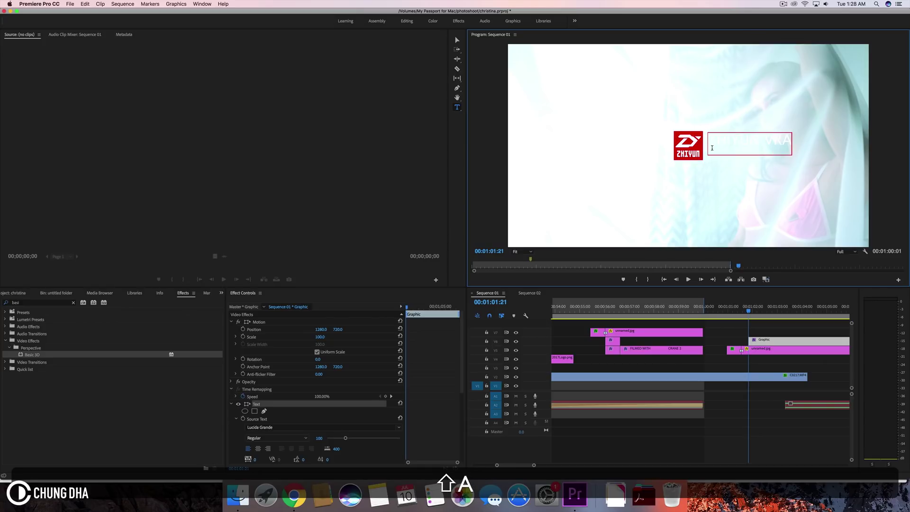
key(shift+BackSpace)
text(CRANE #)
key(BackSpace)
text(2)
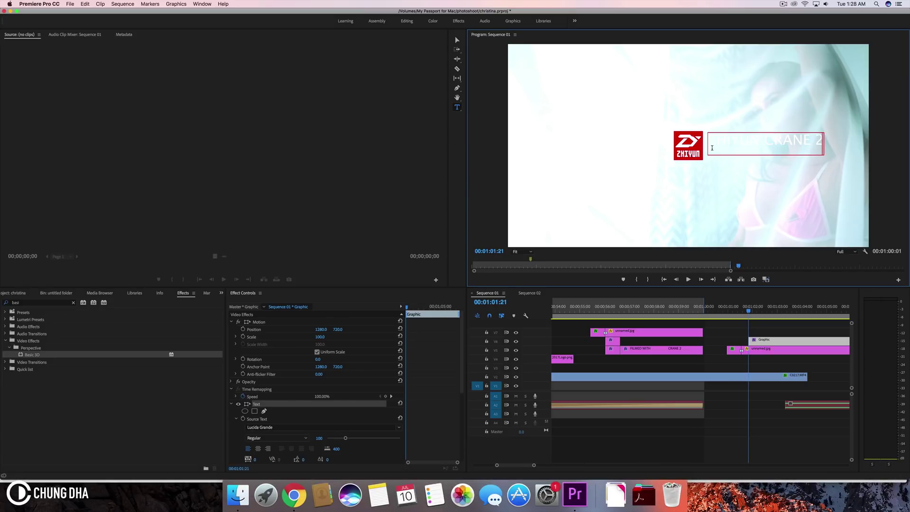
Set the fill colour of the whole "ZHIYUN CRANE 2" text to black.
key(super+a)
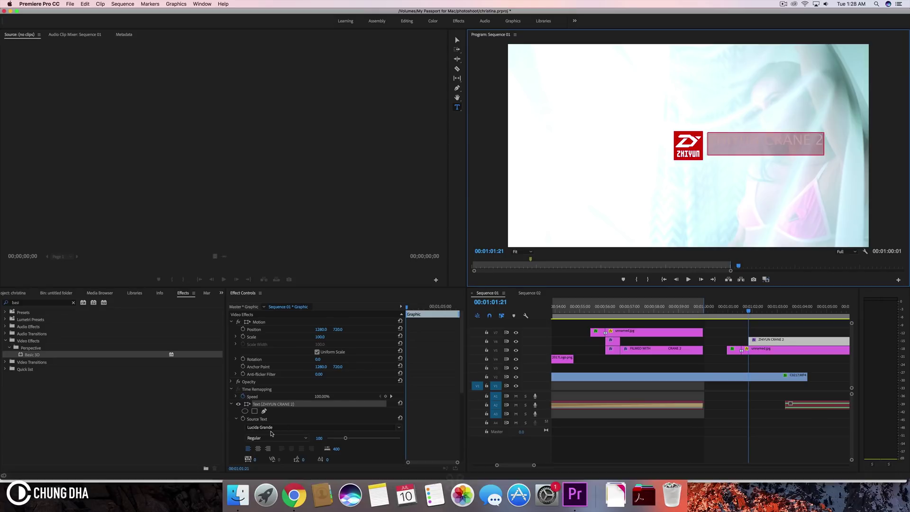
scroll(268, 395, down, 5)
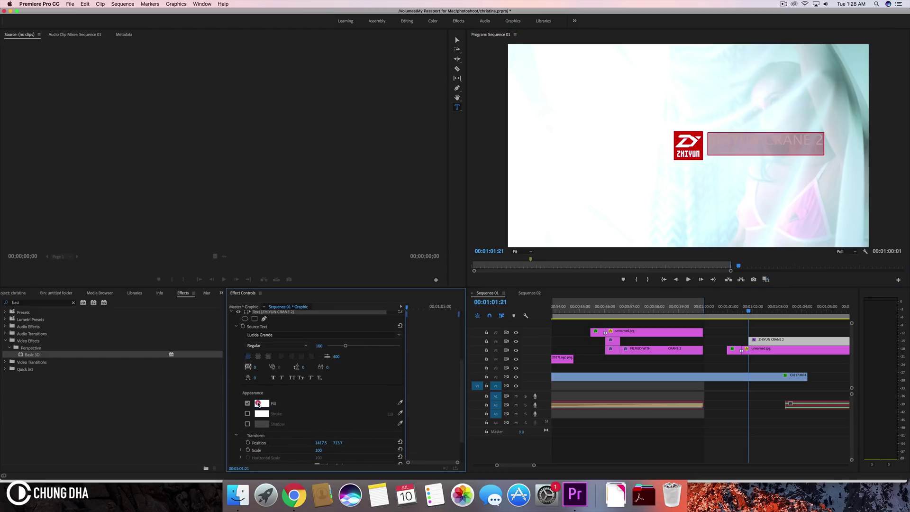
click(261, 403)
drag(449, 157, 349, 101)
click(530, 112)
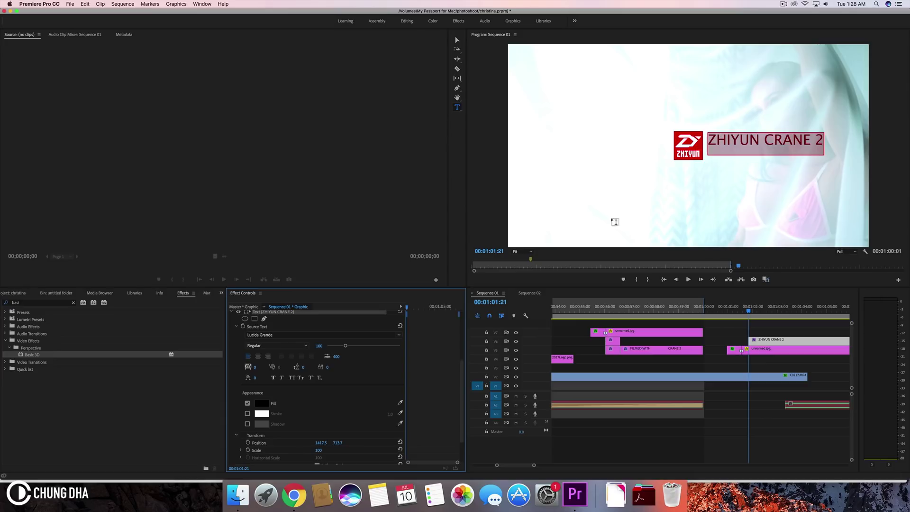
Set the title text's font to DIN Condensed and apply Faux Bold.
click(440, 296)
click(293, 340)
click(292, 334)
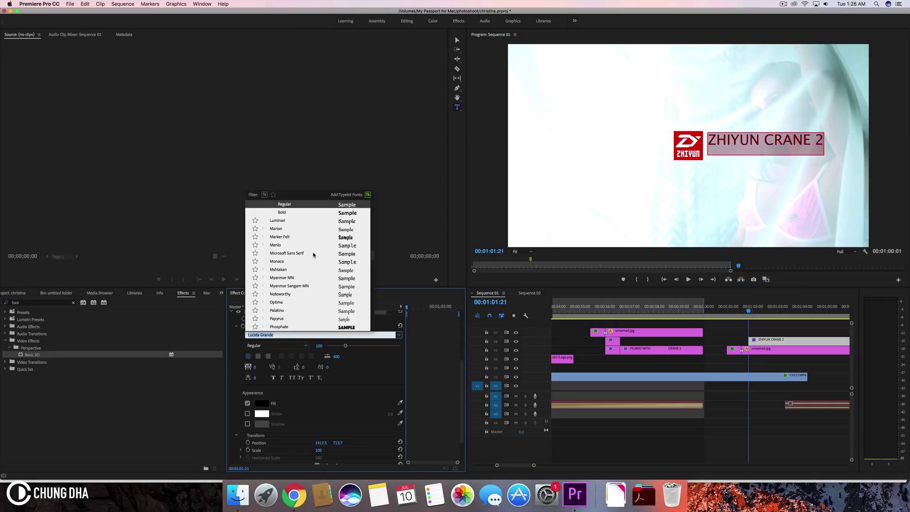
text(din)
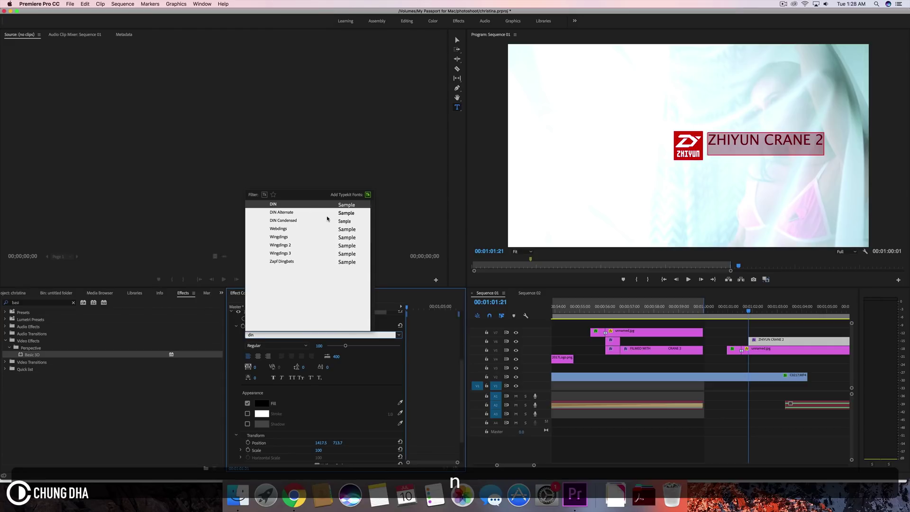
click(326, 218)
click(273, 379)
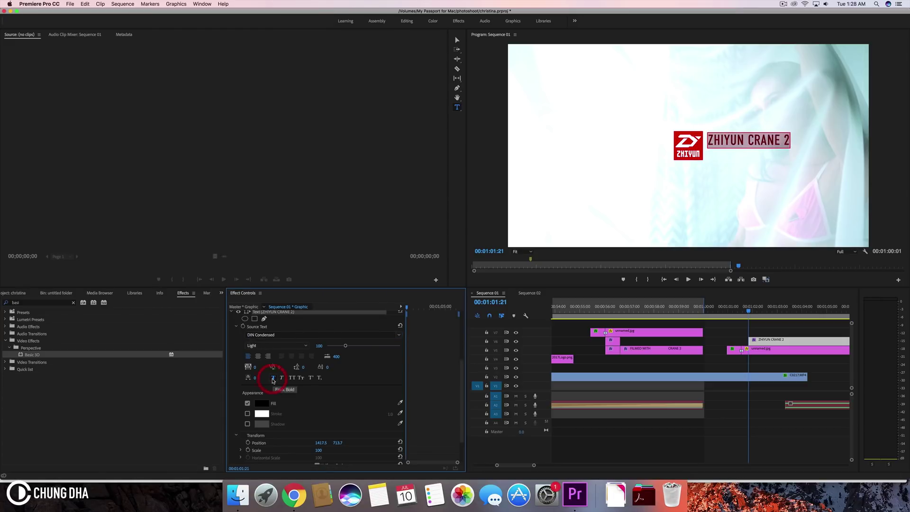
Move the title text slightly down so it lines up with the middle of the logo.
click(456, 40)
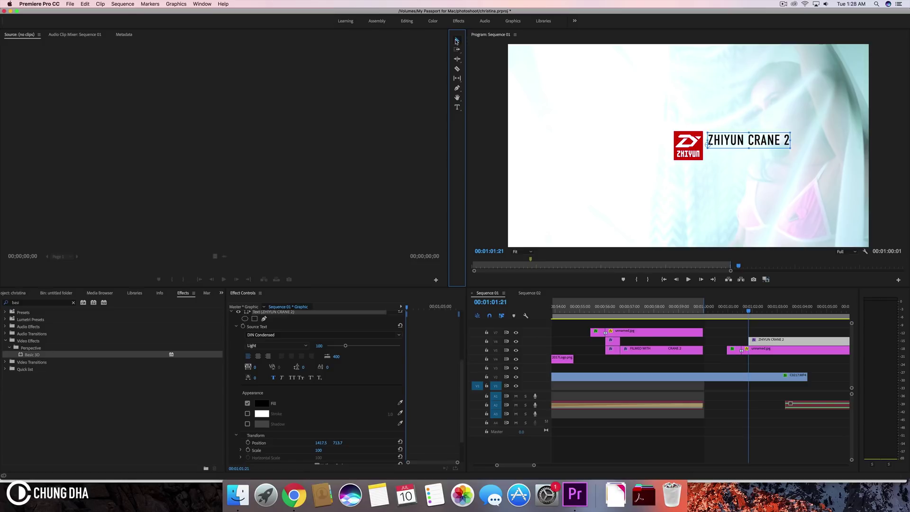
drag(740, 142, 741, 148)
click(744, 174)
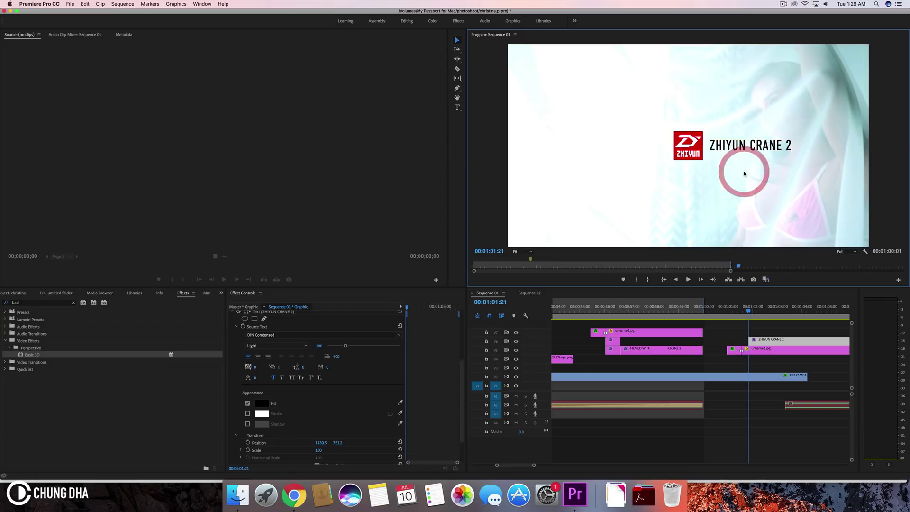
Reduce the title text's font size to 92 and nudge it back into line with the logo.
click(753, 145)
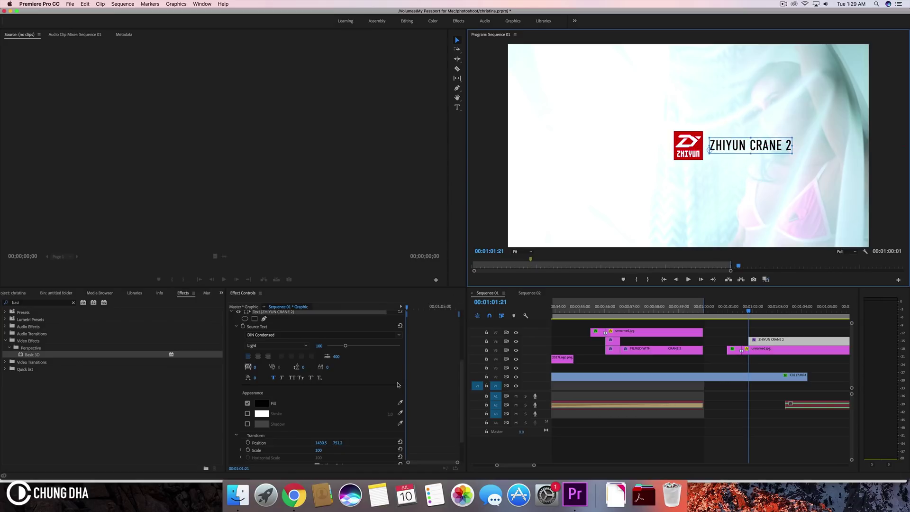
drag(345, 346, 343, 347)
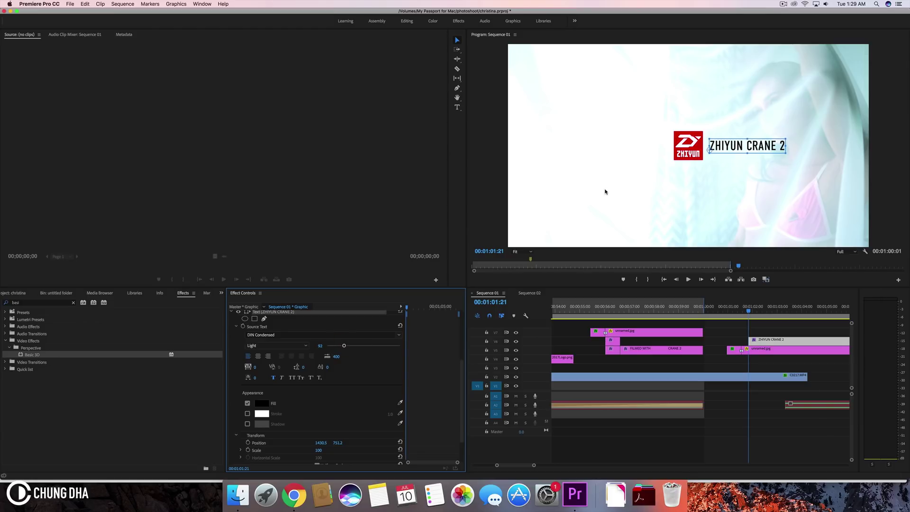
drag(771, 149, 737, 150)
click(744, 187)
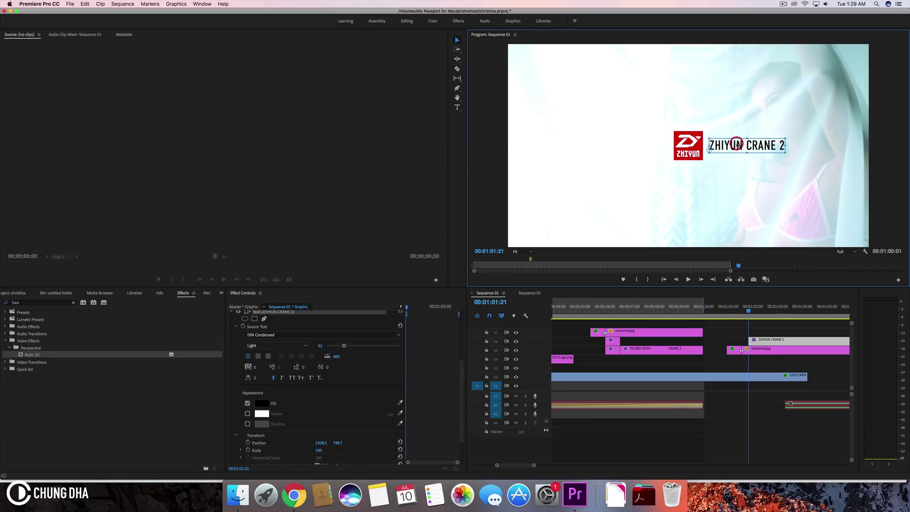
click(743, 209)
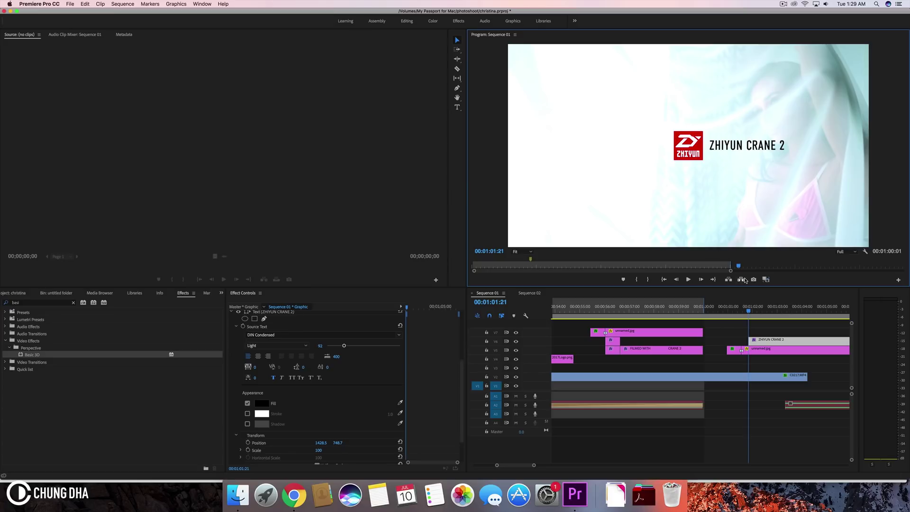
Move the title clip to start where the second logo segment begins, and scrub through the join.
click(758, 339)
drag(758, 341, 752, 339)
click(735, 308)
drag(735, 308, 752, 306)
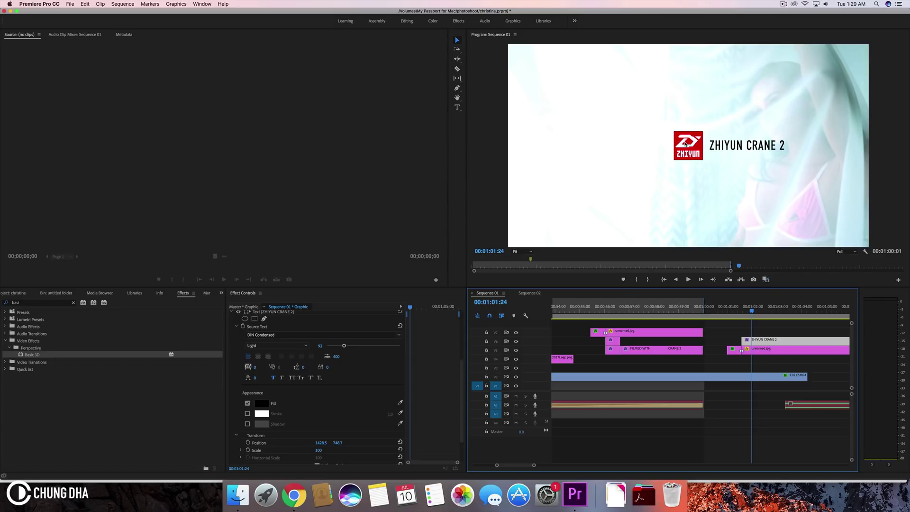
Apply the Transform effect from the Quick list to the "ZHIYUN CRANE 2" title clip.
click(724, 143)
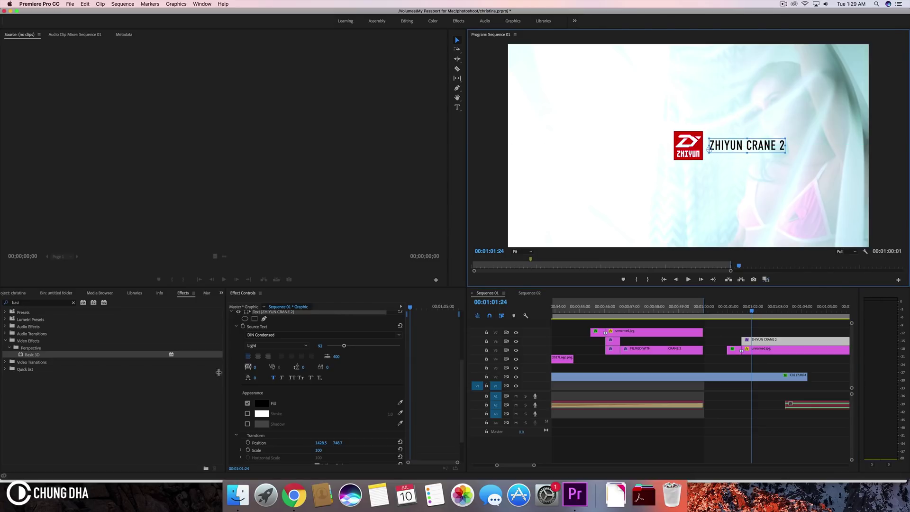
scroll(431, 395, down, 3)
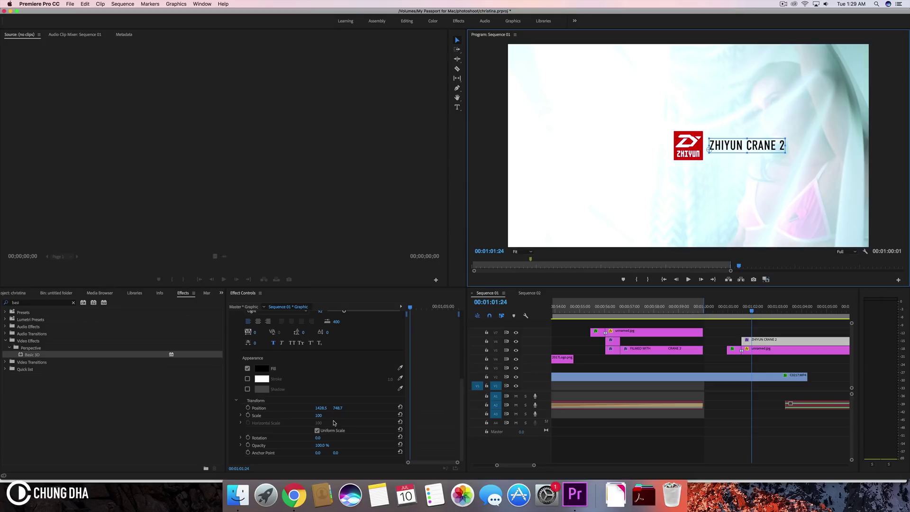
scroll(430, 372, up, 10)
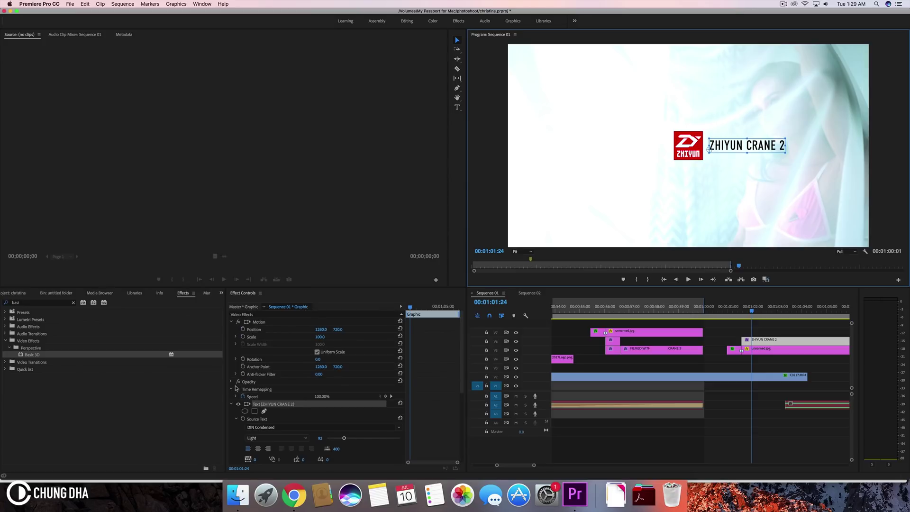
click(232, 404)
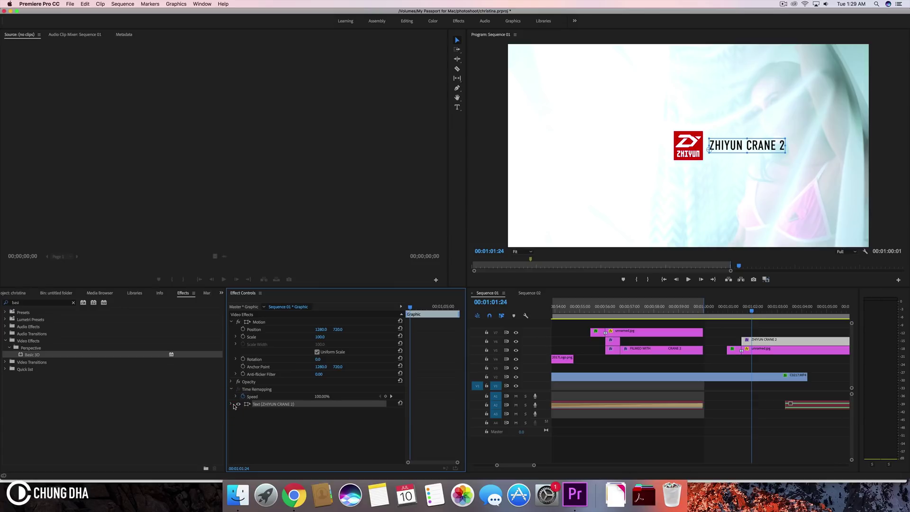
click(73, 302)
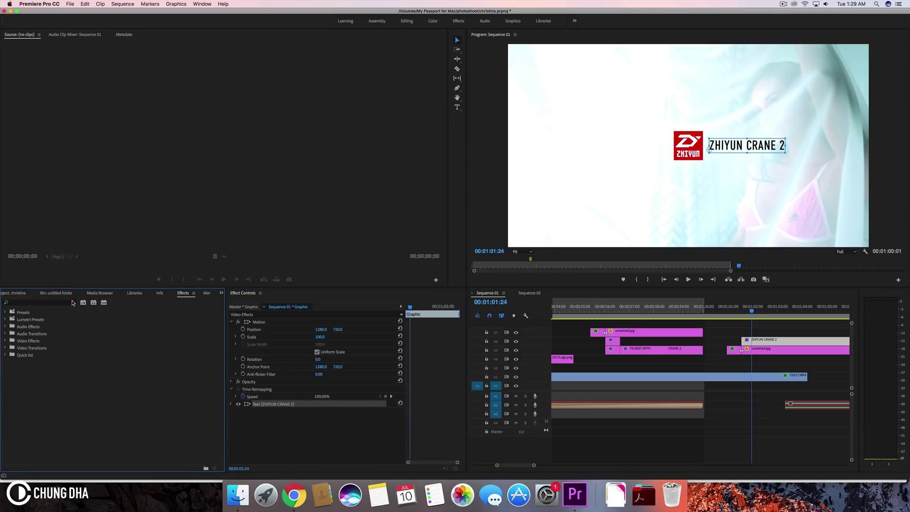
click(6, 355)
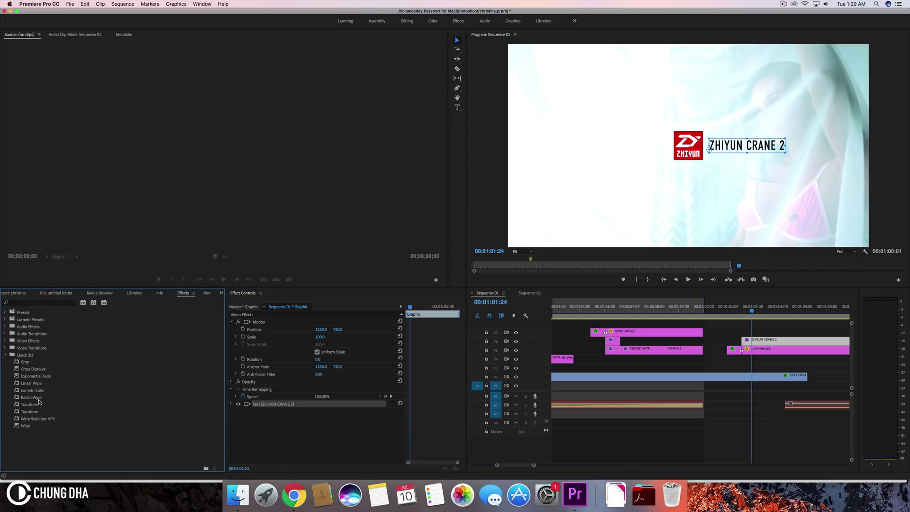
drag(39, 402, 279, 422)
Set the Transform effect's Sampling to Bicubic and Shutter Angle to 180, with Use Composition's Shutter Angle off.
scroll(430, 414, down, 3)
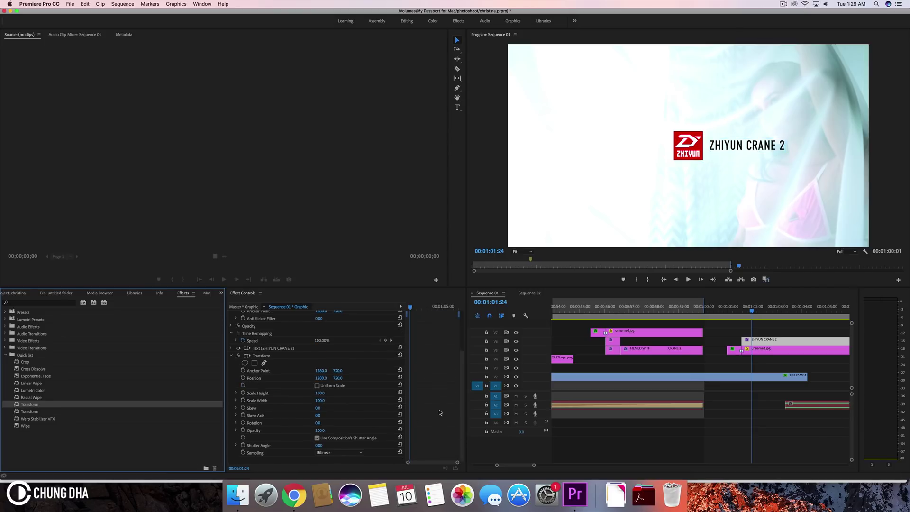
click(325, 453)
click(327, 467)
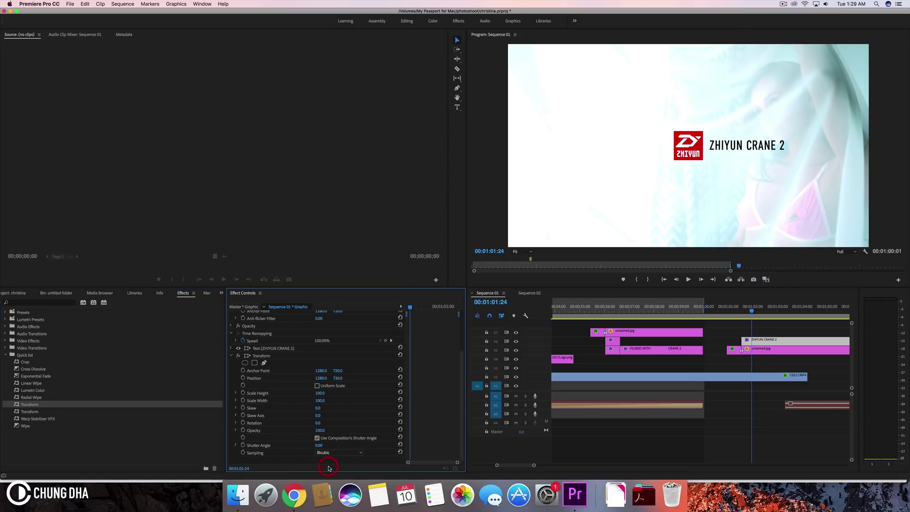
click(318, 445)
text(180)
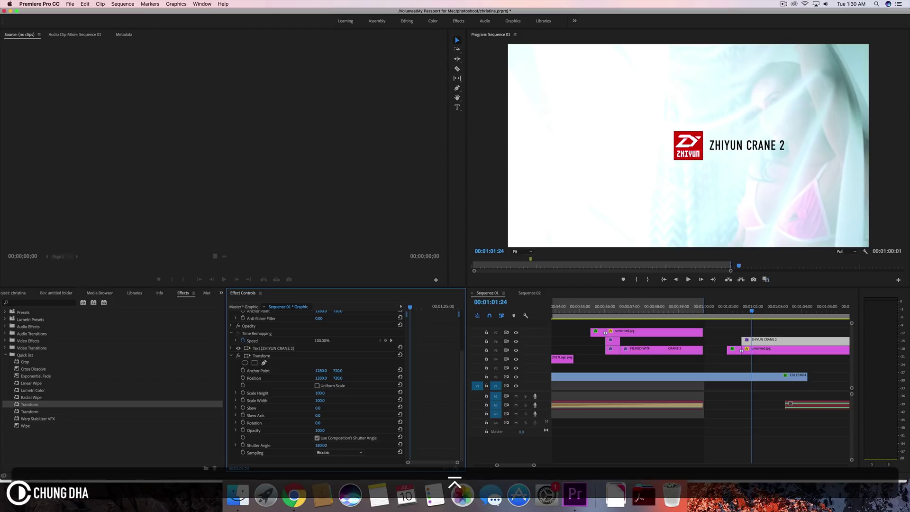
click(317, 438)
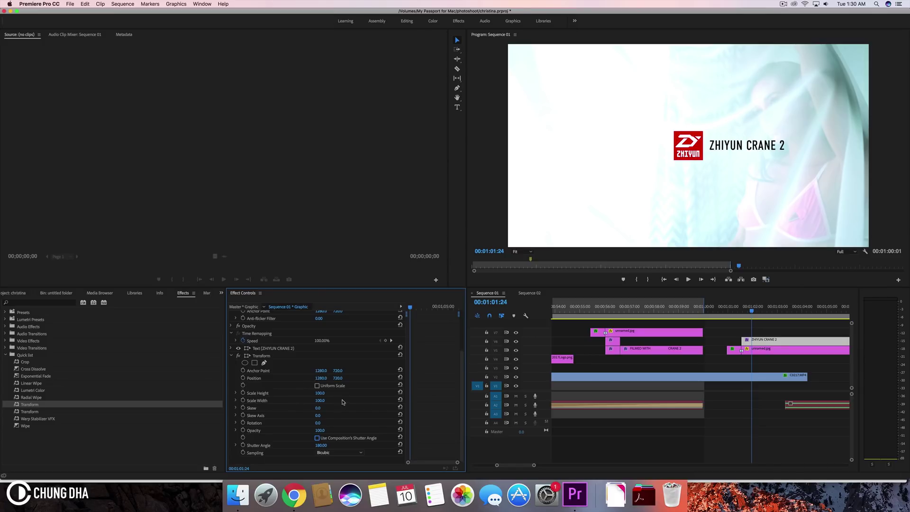
Place the playhead exactly on the first frame of the title clip.
click(742, 309)
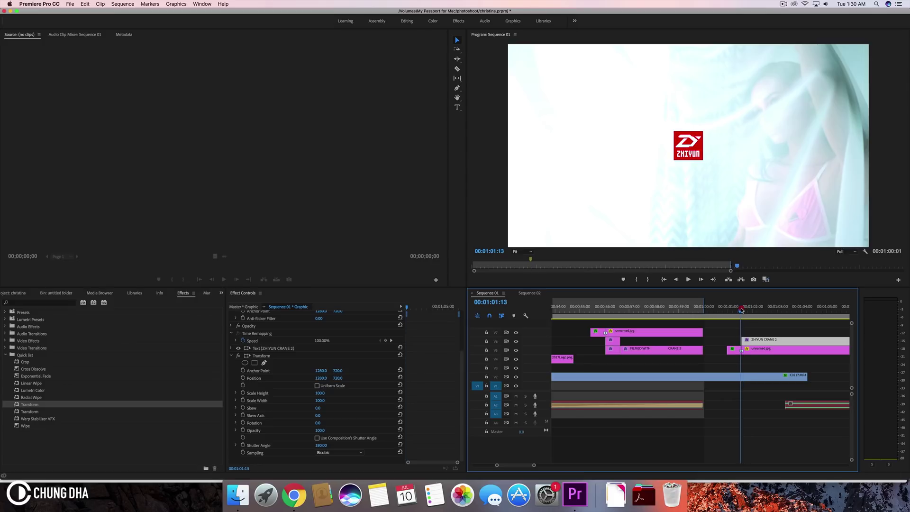
key(shift+Up)
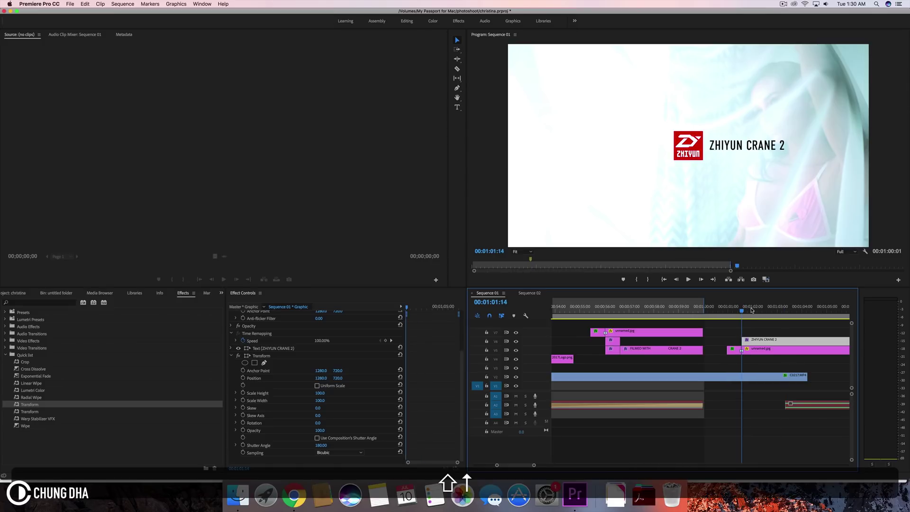
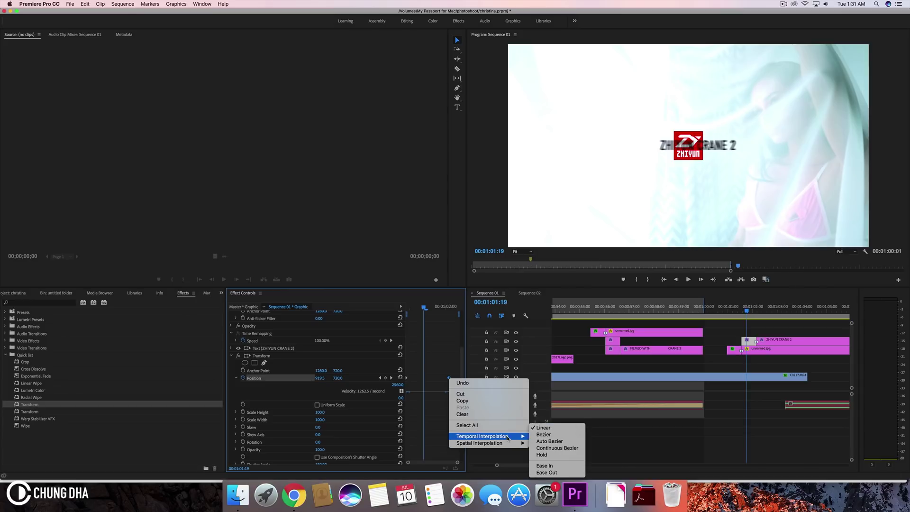
Apply Ease In temporal interpolation to the final Transform Position keyframe of the title's short first segment.
click(545, 463)
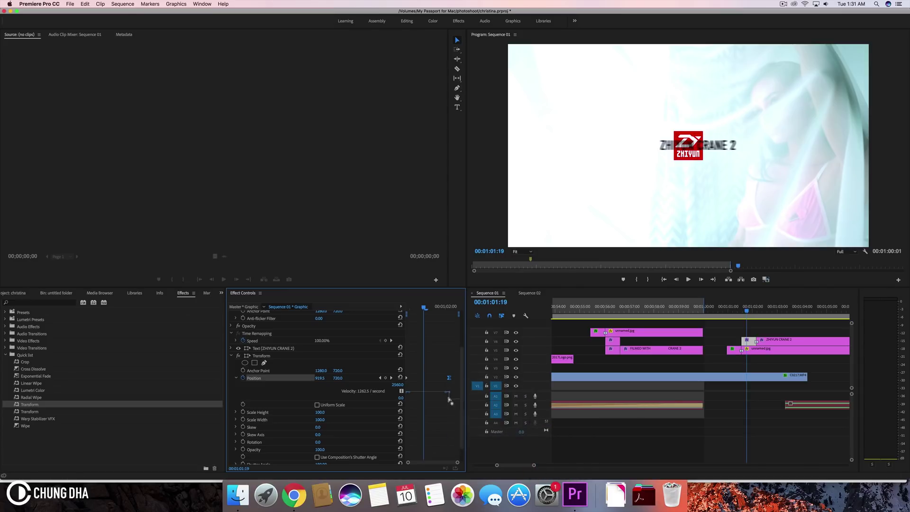
Shape the title's Position velocity curve to start fast and slow down, with the final keyframe at the segment's end, and preview the motion.
drag(438, 396, 417, 398)
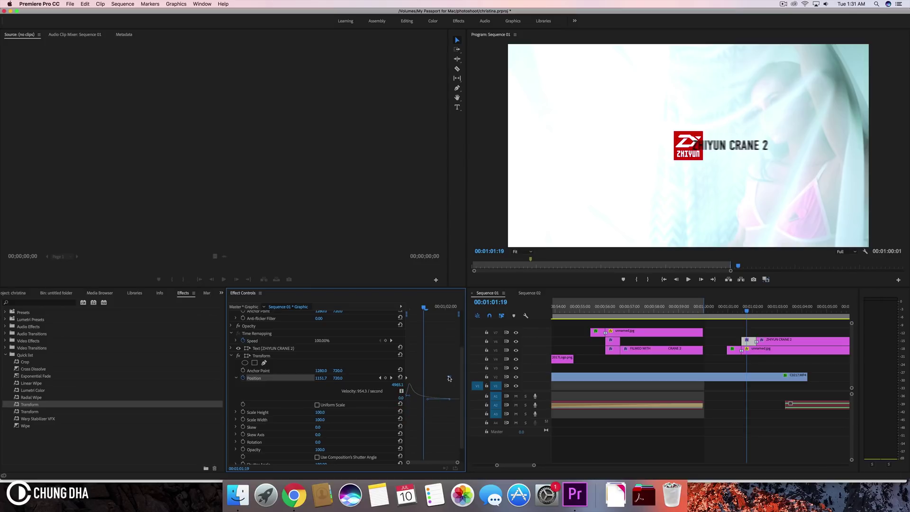
click(481, 370)
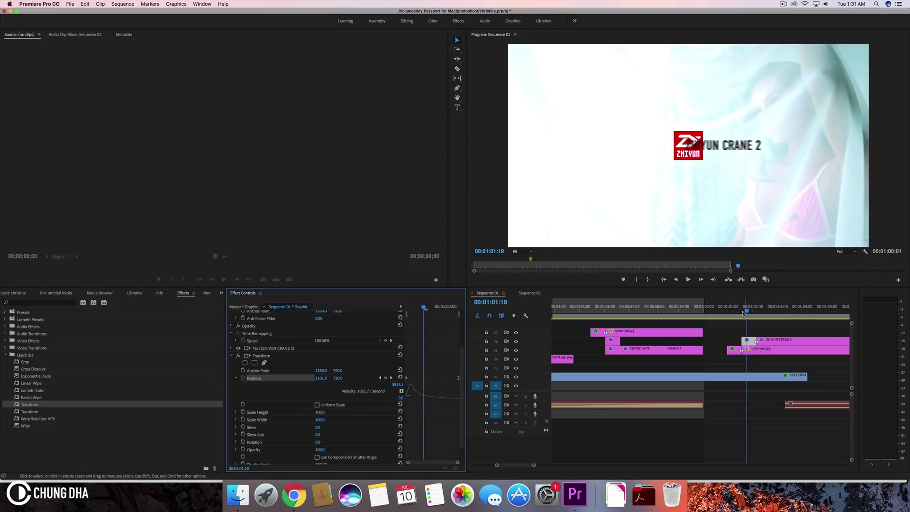
click(722, 309)
key(space)
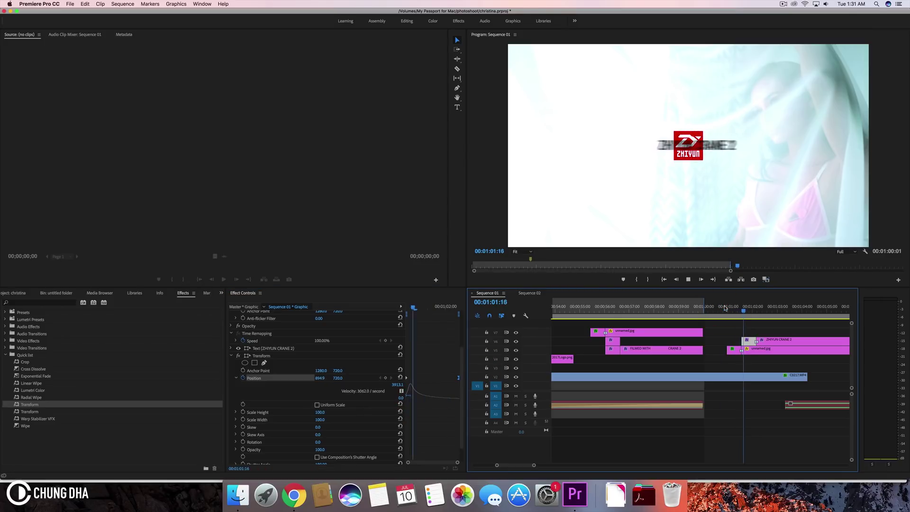
key(space)
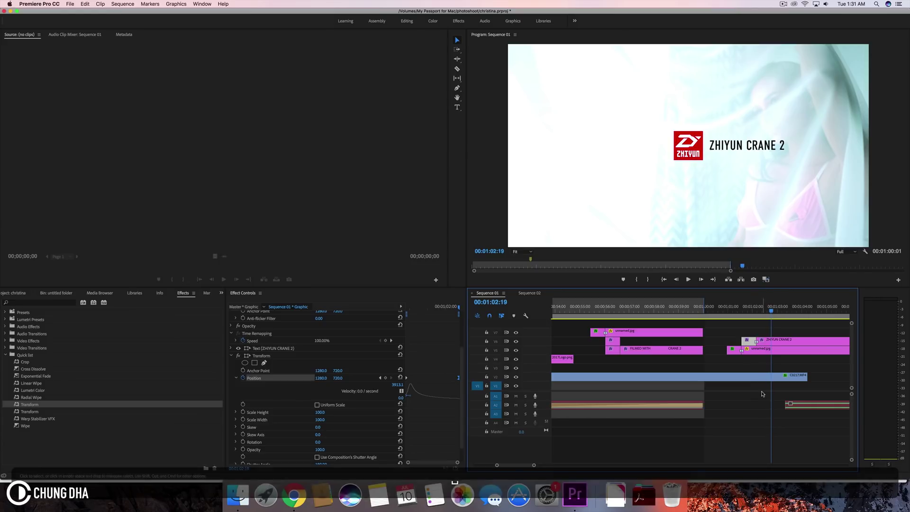
drag(728, 309, 756, 309)
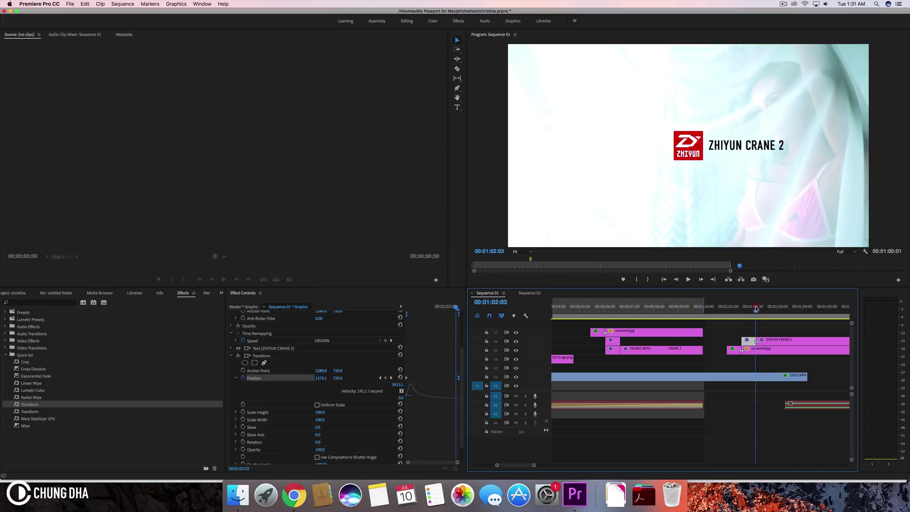
Move both "ZHIYUN CRANE 2" title segments to the track directly beneath the logo clip.
drag(749, 339, 761, 357)
drag(716, 311, 747, 311)
click(751, 367)
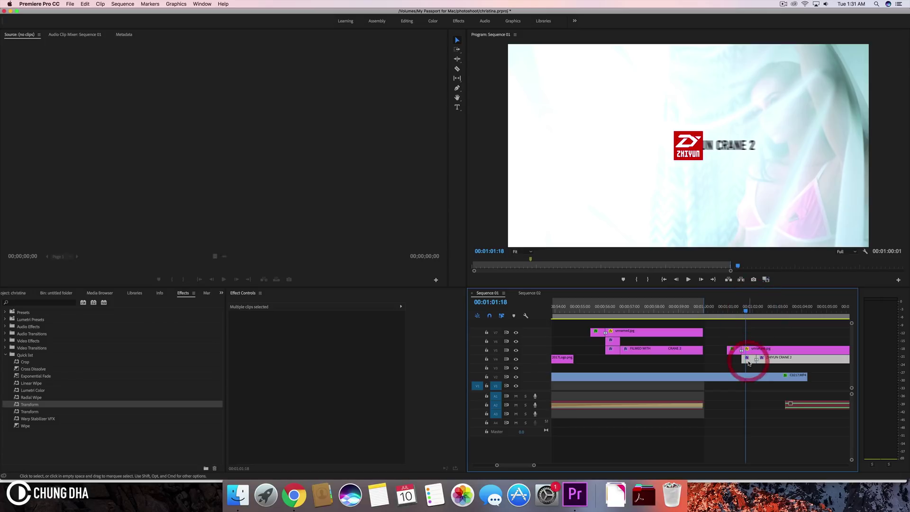
Apply the Crop effect to the title's short first segment with Left set to 50%, and play back the result.
click(750, 358)
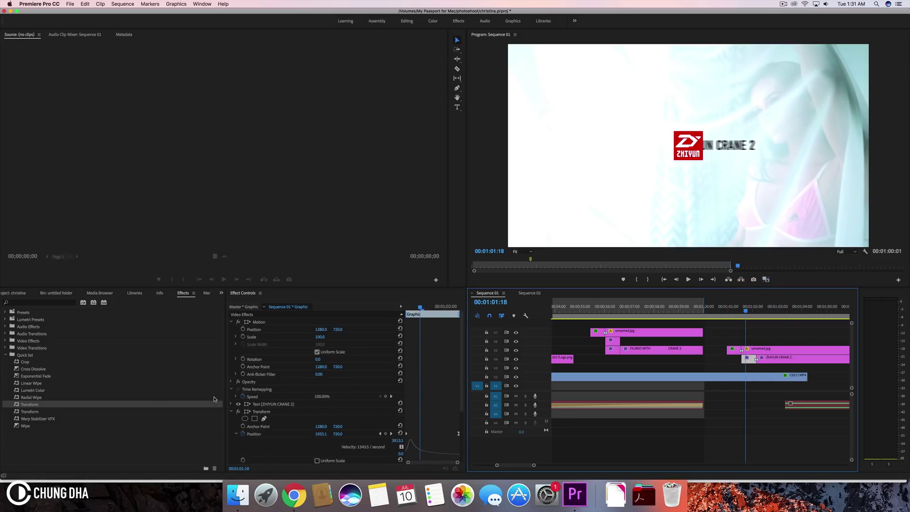
click(232, 411)
click(22, 363)
drag(198, 396, 271, 429)
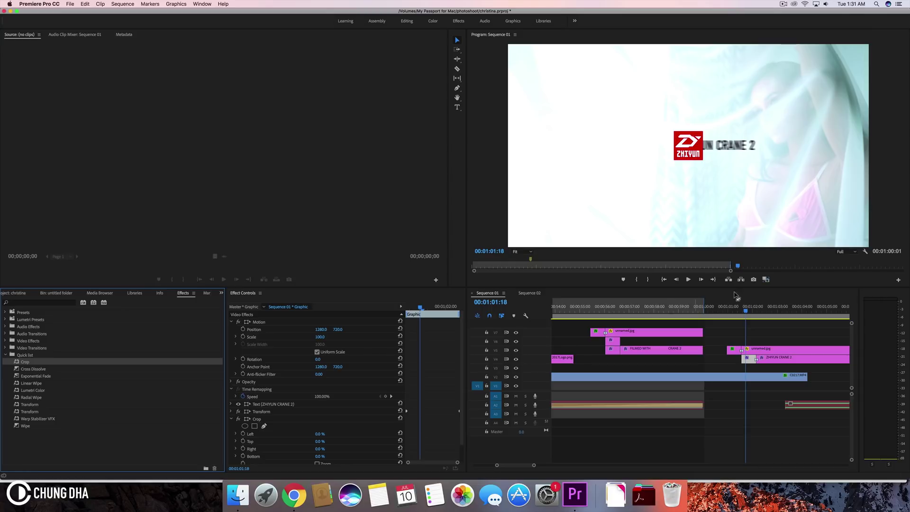
drag(745, 309, 738, 306)
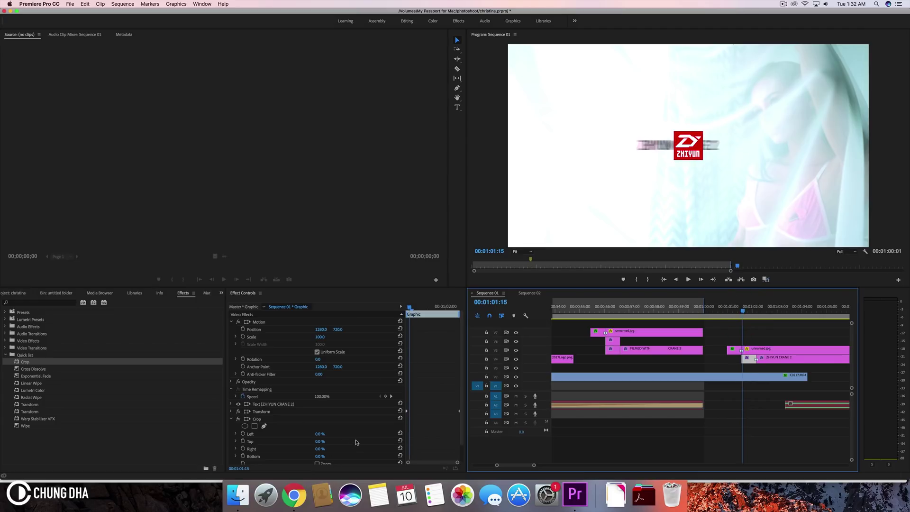
drag(320, 434, 341, 434)
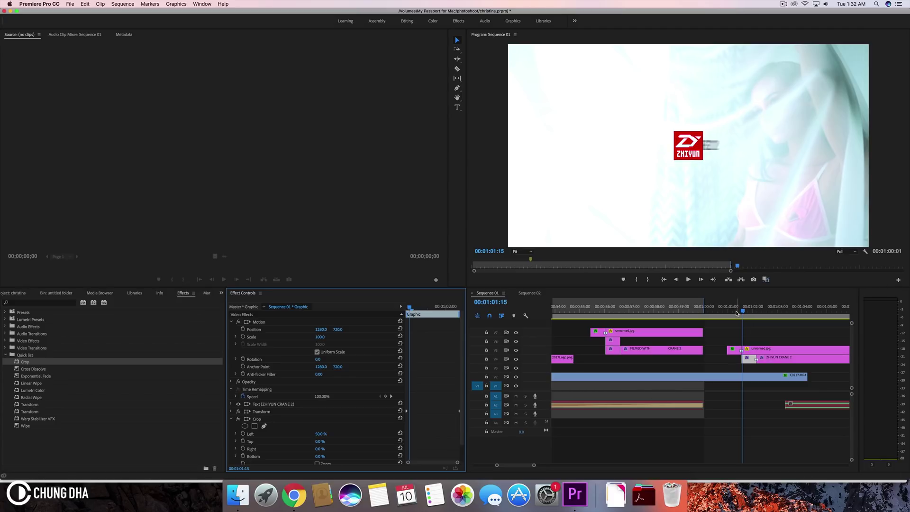
click(715, 310)
key(space)
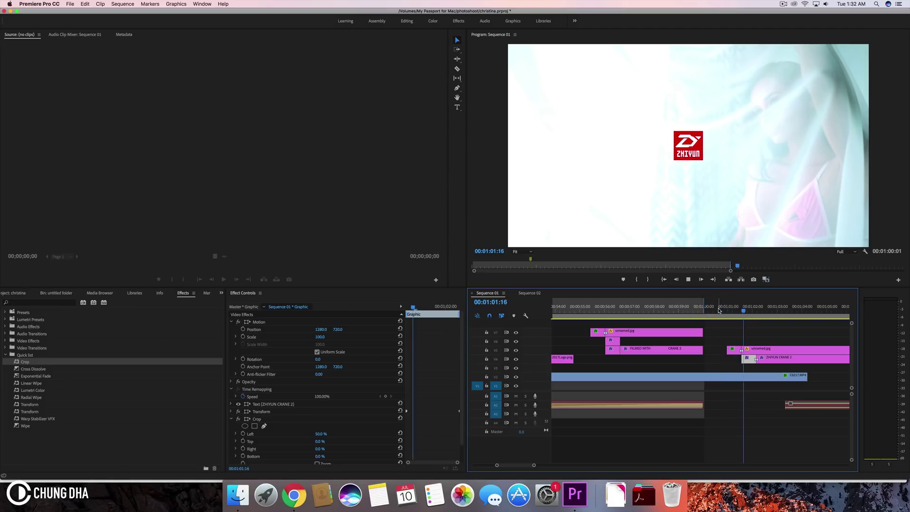
key(space)
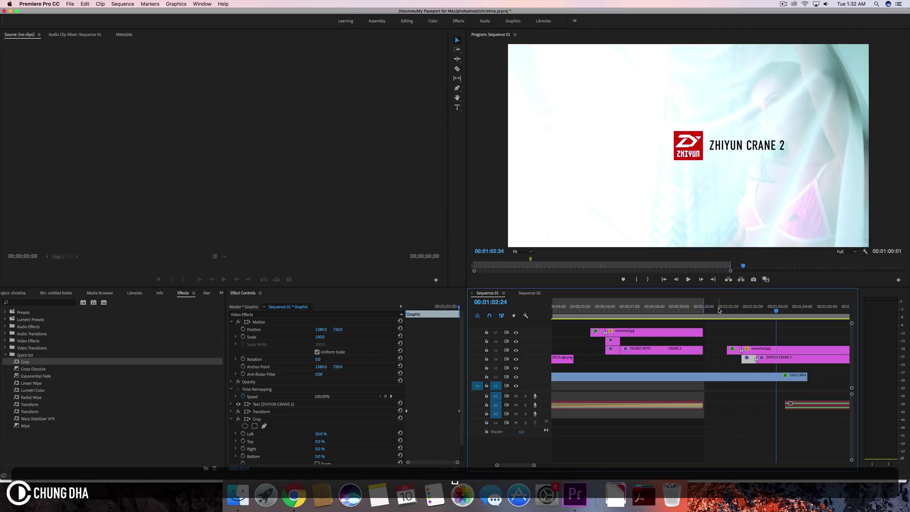
drag(719, 311, 767, 307)
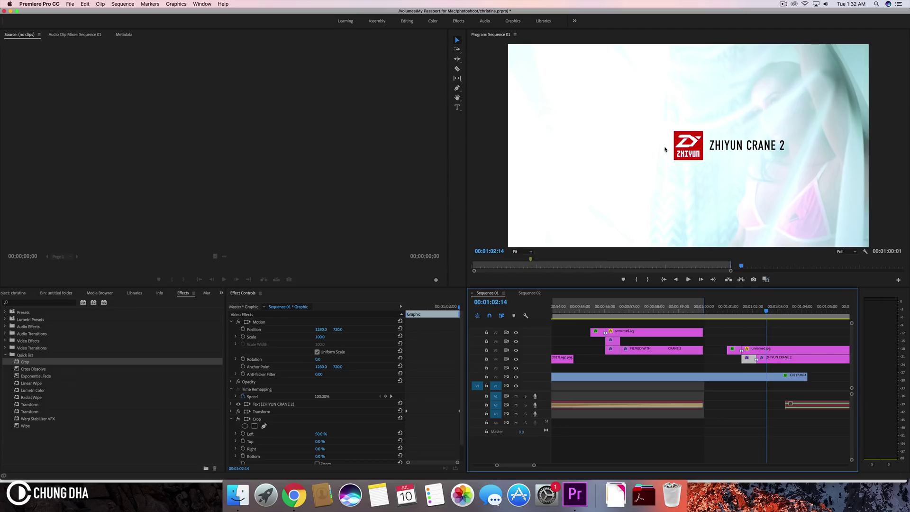
Duplicate the long second "ZHIYUN CRANE 2" title segment onto the track above the logo clip.
click(456, 107)
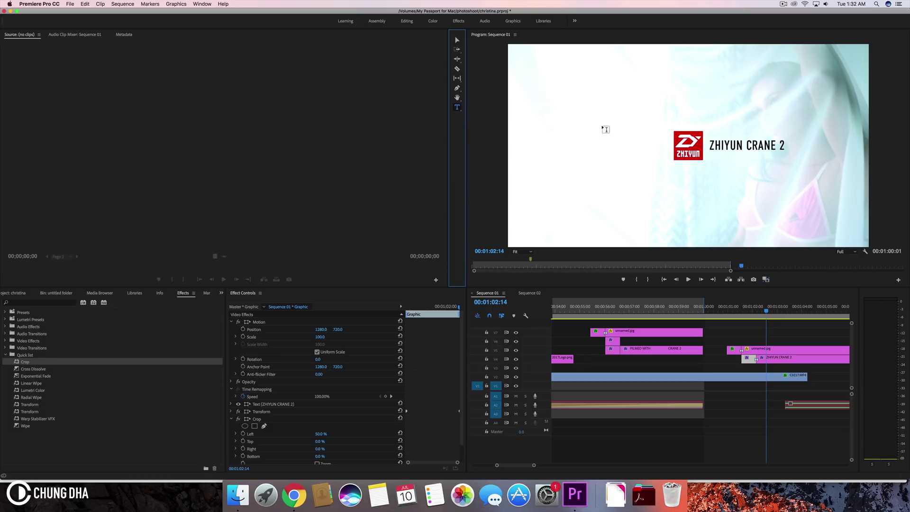
click(456, 41)
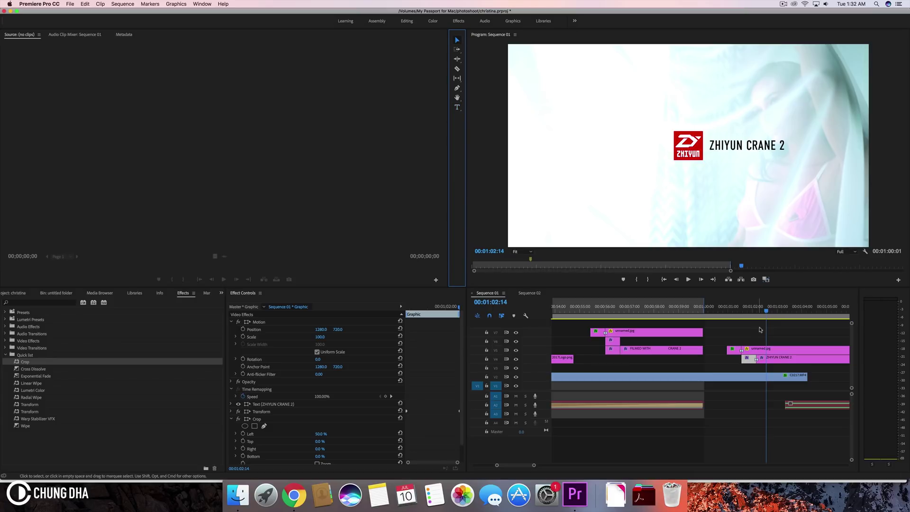
click(768, 359)
alt+drag(768, 359, 769, 341)
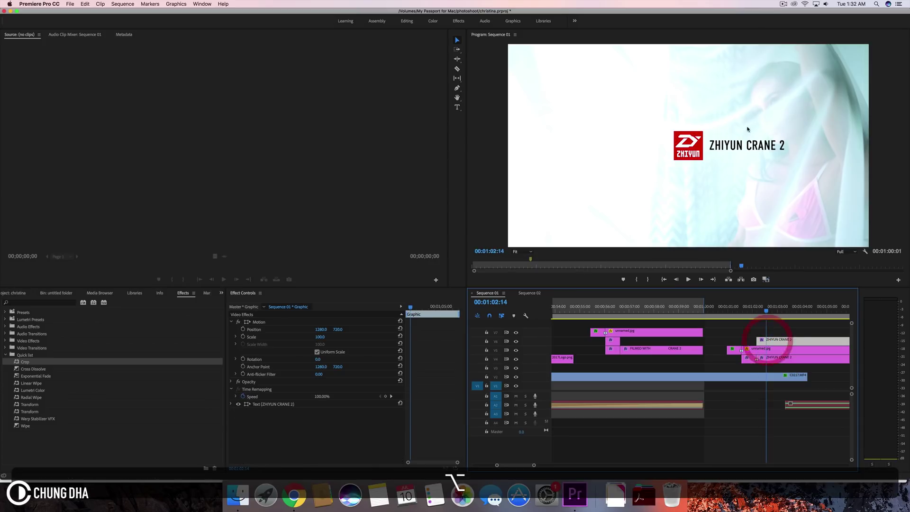
Change the duplicate's text to "FILMED WITH" and place it just left of the logo, level with the existing title.
drag(742, 145, 624, 144)
double_click(623, 144)
key(super+a)
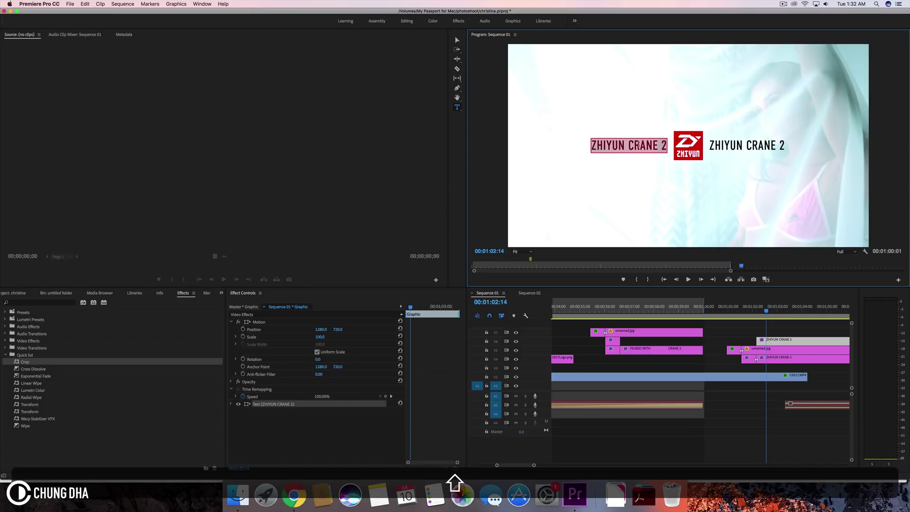
text(FILMED WITH)
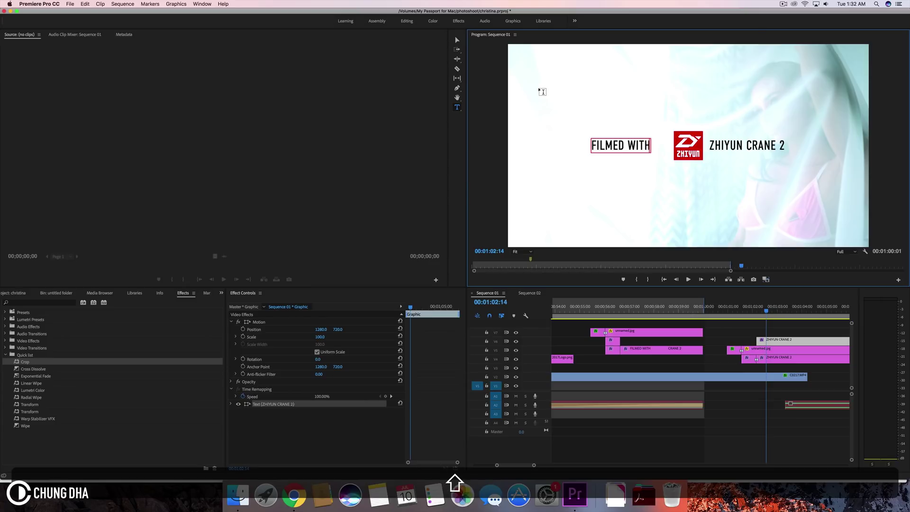
click(457, 40)
drag(639, 149, 654, 146)
click(654, 186)
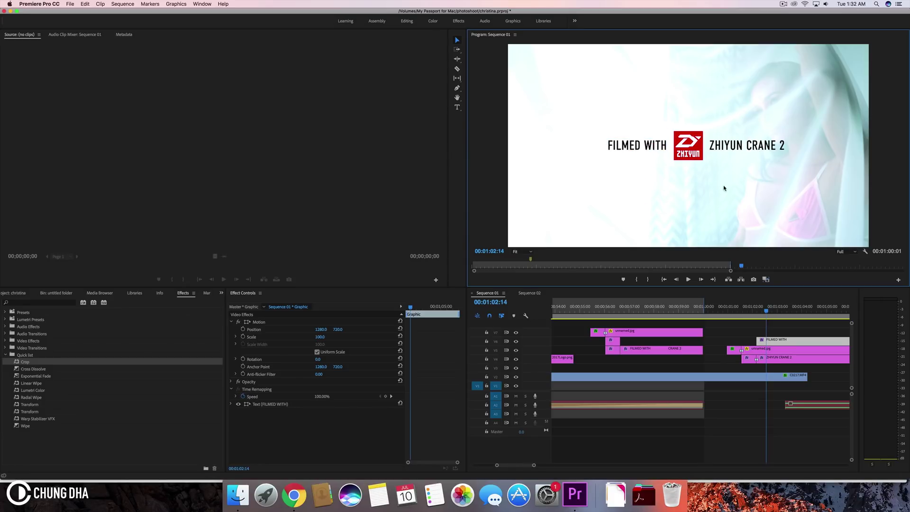
Align the start of the "FILMED WITH" clip with the first "ZHIYUN CRANE 2" segment and play back the sequence.
drag(764, 341, 750, 341)
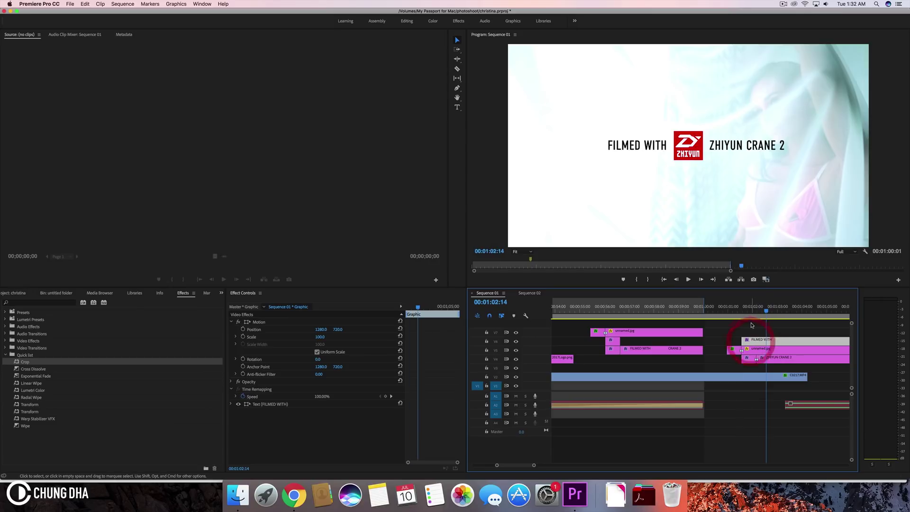
scroll(751, 327, down, 3)
click(652, 311)
key(space)
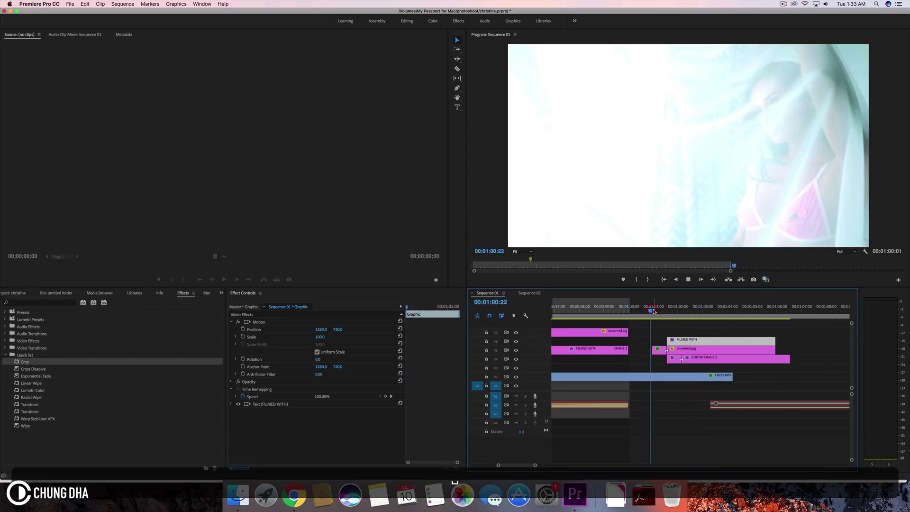
key(space)
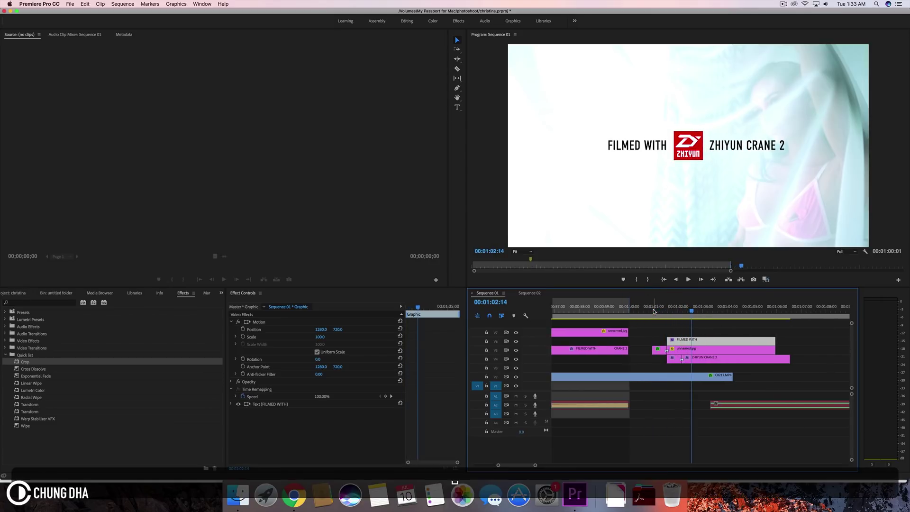
Split the "FILMED WITH" clip at 00:01:02:04, in line with the cut in the "ZHIYUN CRANE 2" title, keeping its short first segment selected.
click(670, 305)
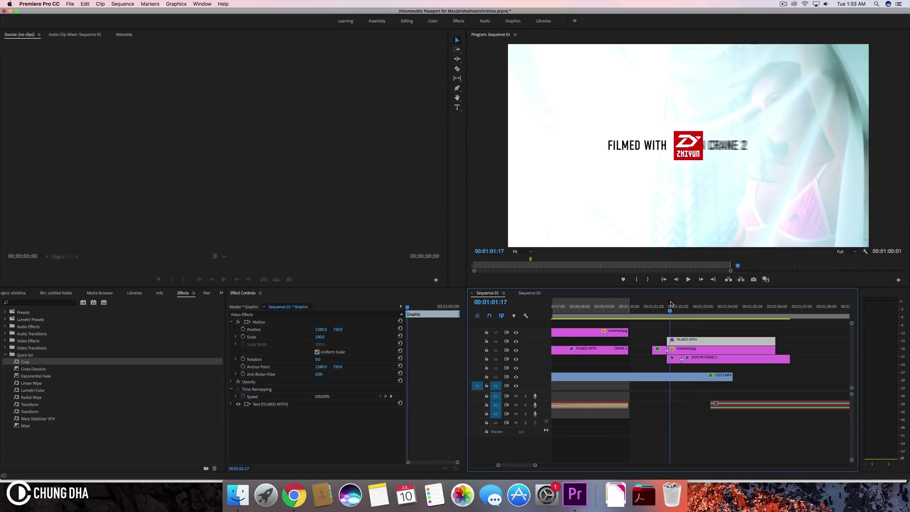
key(shift+Down)
click(674, 340)
key(super+k)
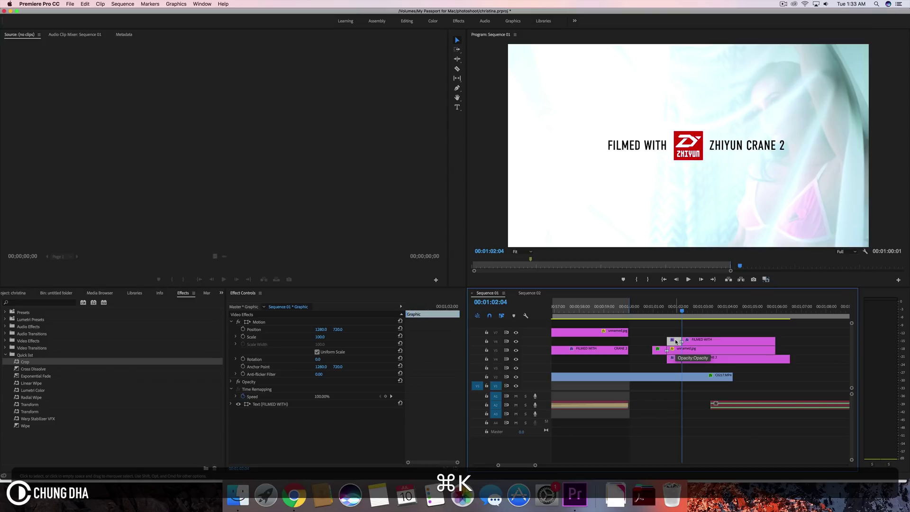
Apply Transform to the short "FILMED WITH" segment with Bicubic sampling, Use Composition's Shutter Angle off and Shutter Angle 180.
drag(21, 405, 264, 417)
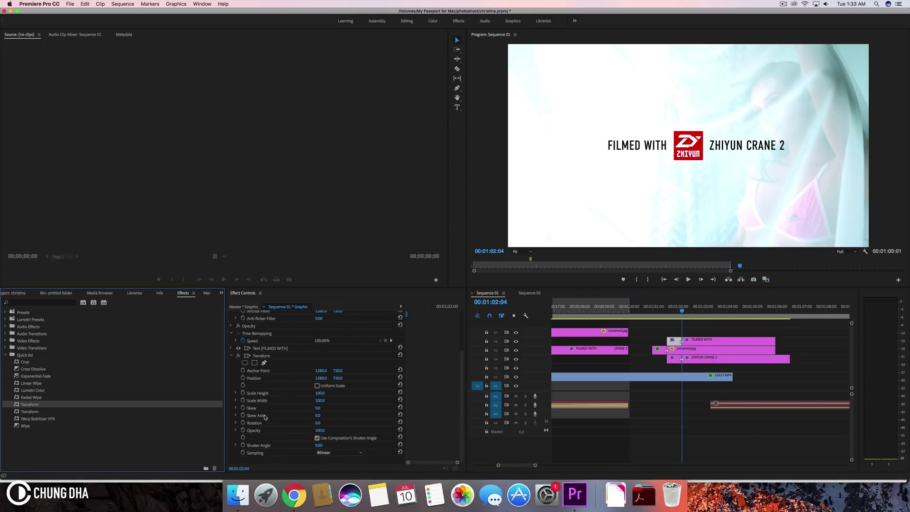
click(317, 438)
click(324, 452)
click(327, 462)
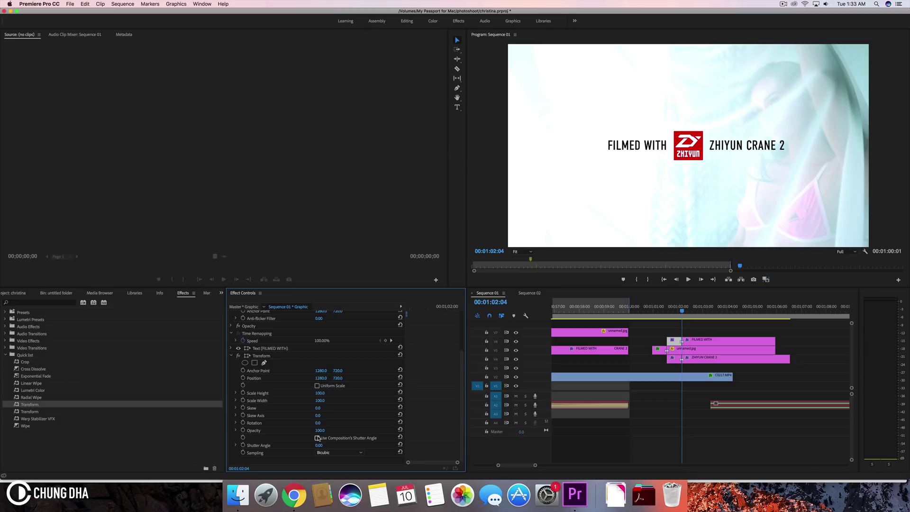
click(324, 444)
text(180)
key(Return)
Animate the "FILMED WITH" segment's Transform Position from X 1779 at its first frame to X 1280 near its end.
click(268, 356)
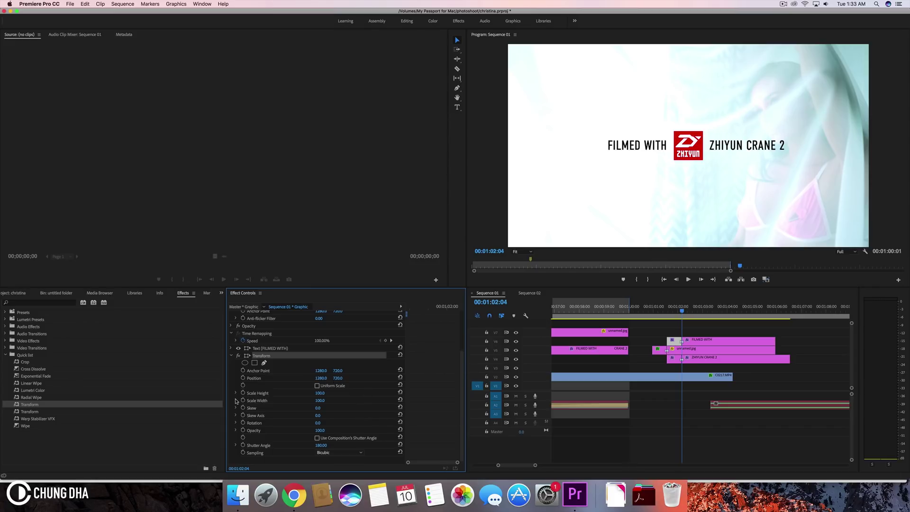
click(242, 378)
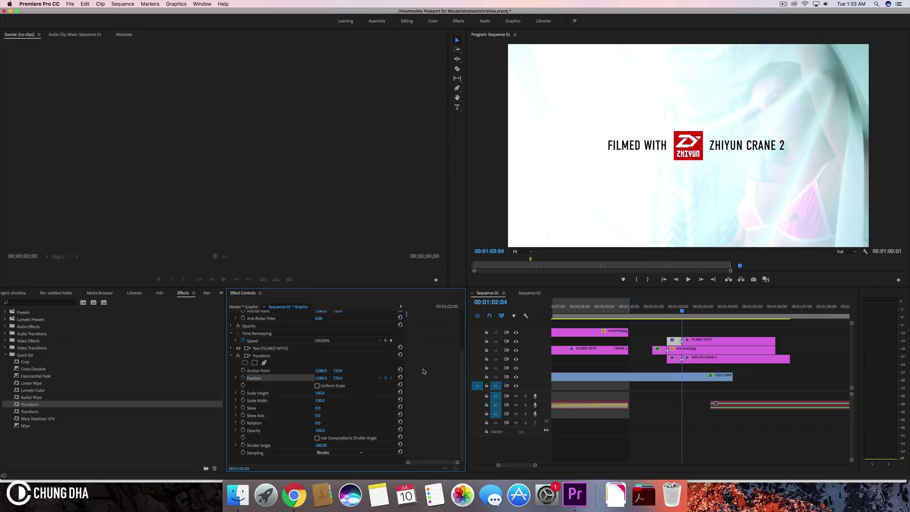
drag(443, 307, 421, 307)
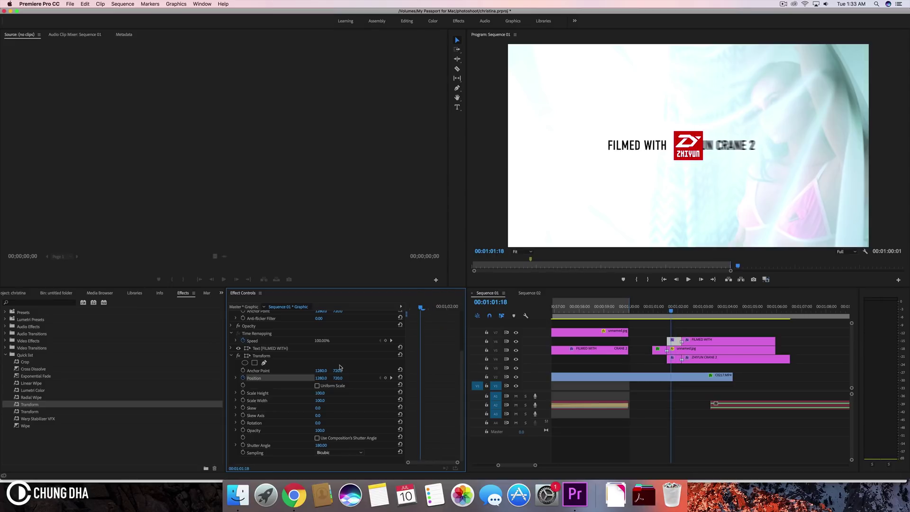
mouse_move(321, 377)
mouse_down()
mouse_move(383, 377)
mouse_move(322, 378)
mouse_up()
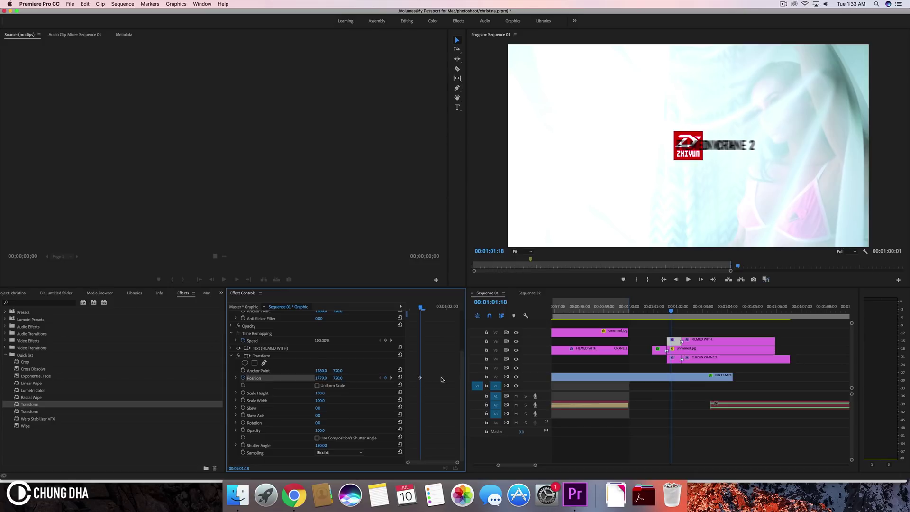
click(392, 378)
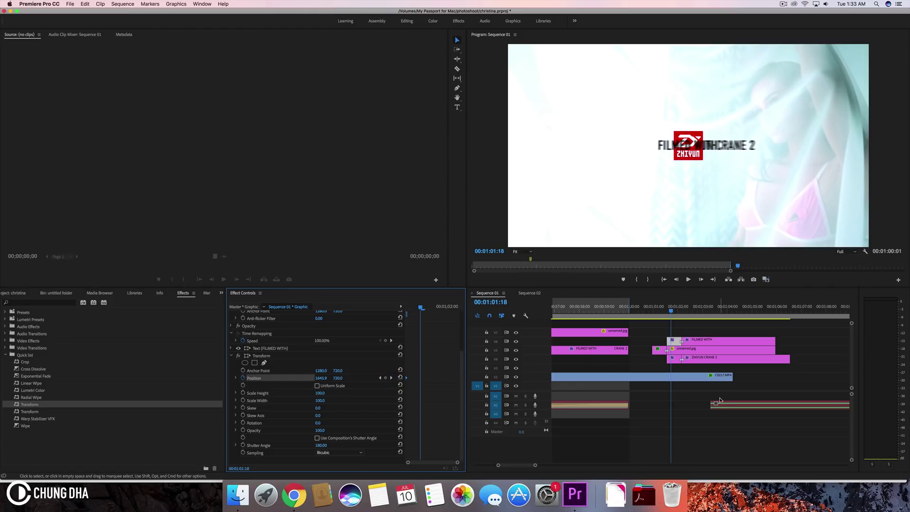
drag(448, 378, 453, 377)
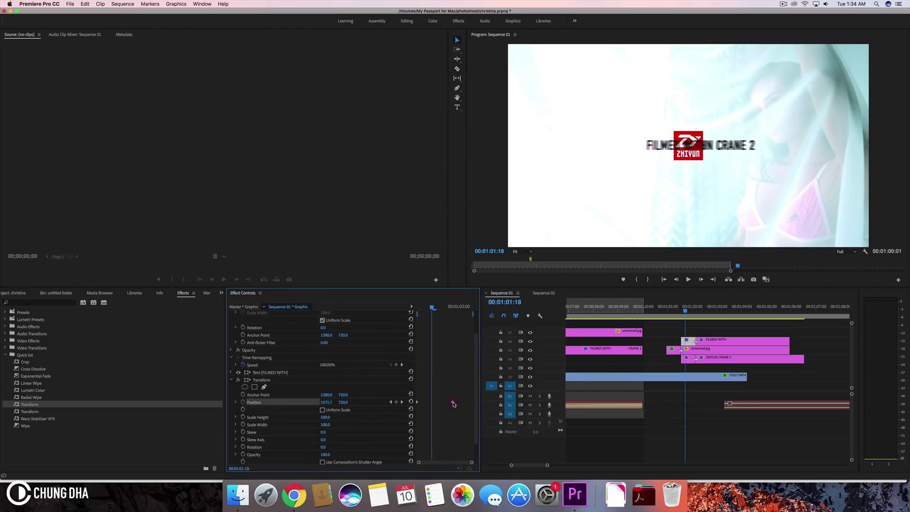
Apply Ease In temporal interpolation to the final Position keyframe of the "FILMED WITH" segment and show its velocity graph.
right_click(452, 402)
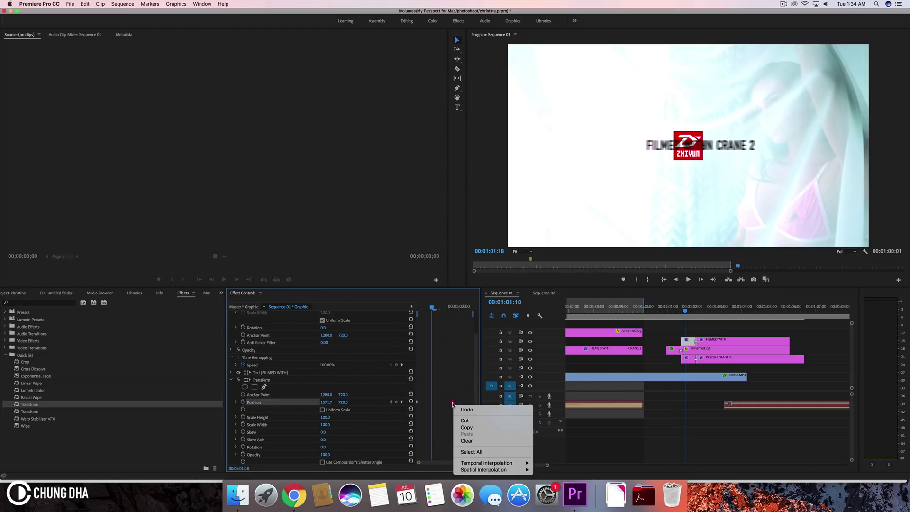
mouse_move(525, 463)
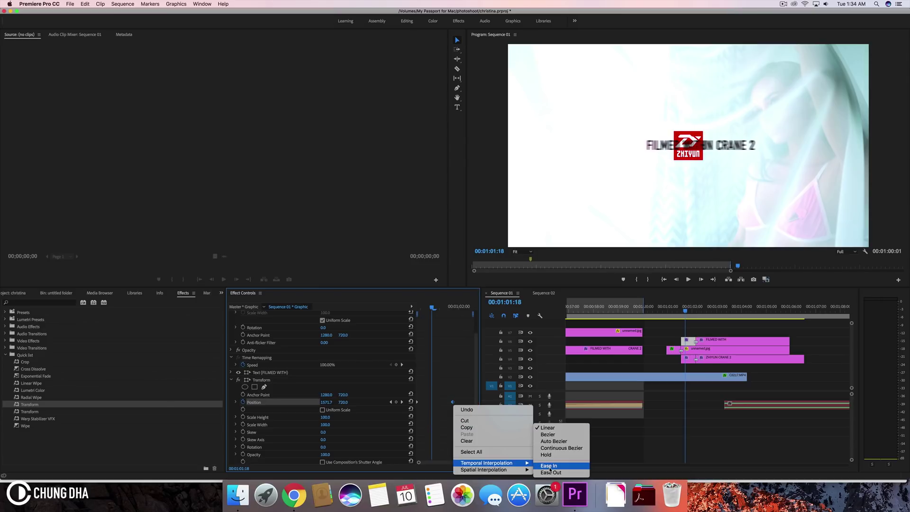
click(549, 465)
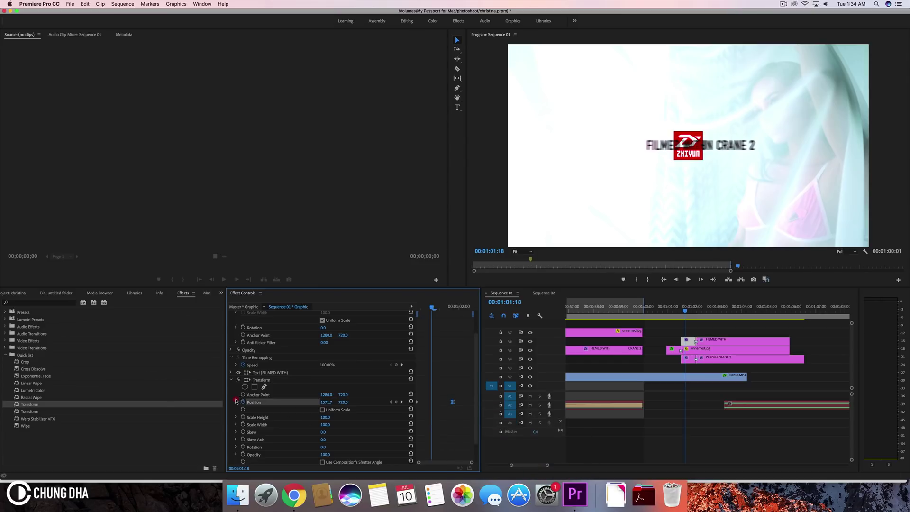
click(236, 400)
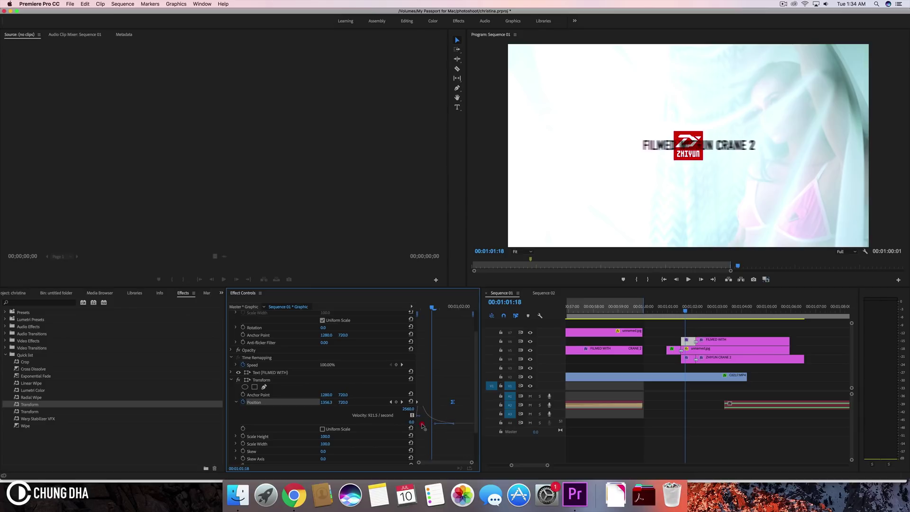